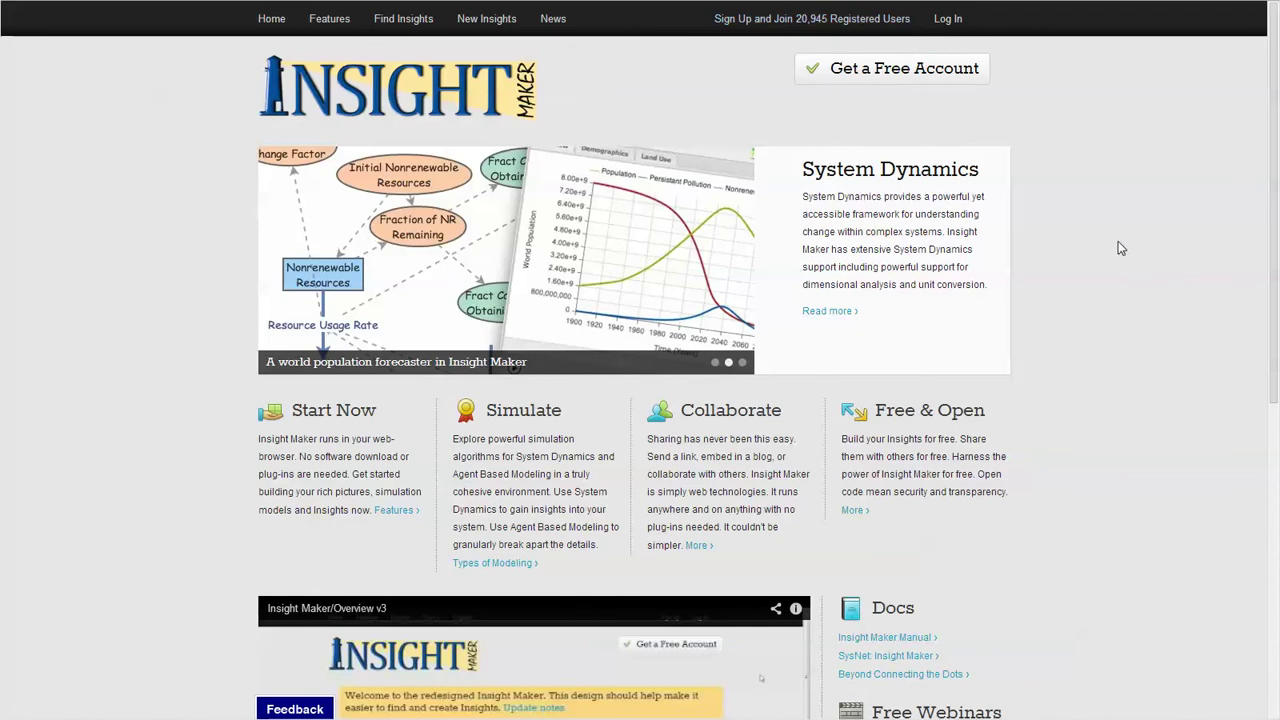
Open the 'Get a Free Account' registration form and scroll through its fields
{"action": "scroll", "coordinate": [1118, 248], "scroll_direction": "down", "scroll_amount": 3}
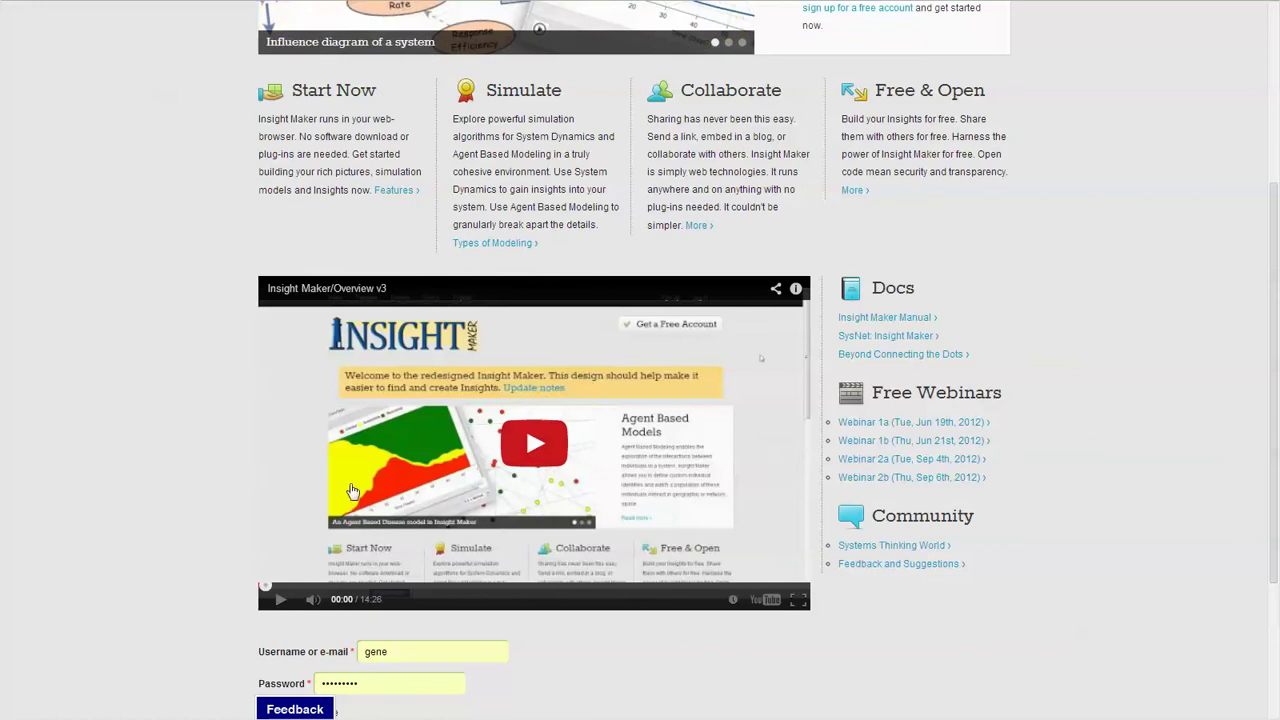
{"action": "scroll", "coordinate": [1125, 420], "scroll_direction": "up", "scroll_amount": 4}
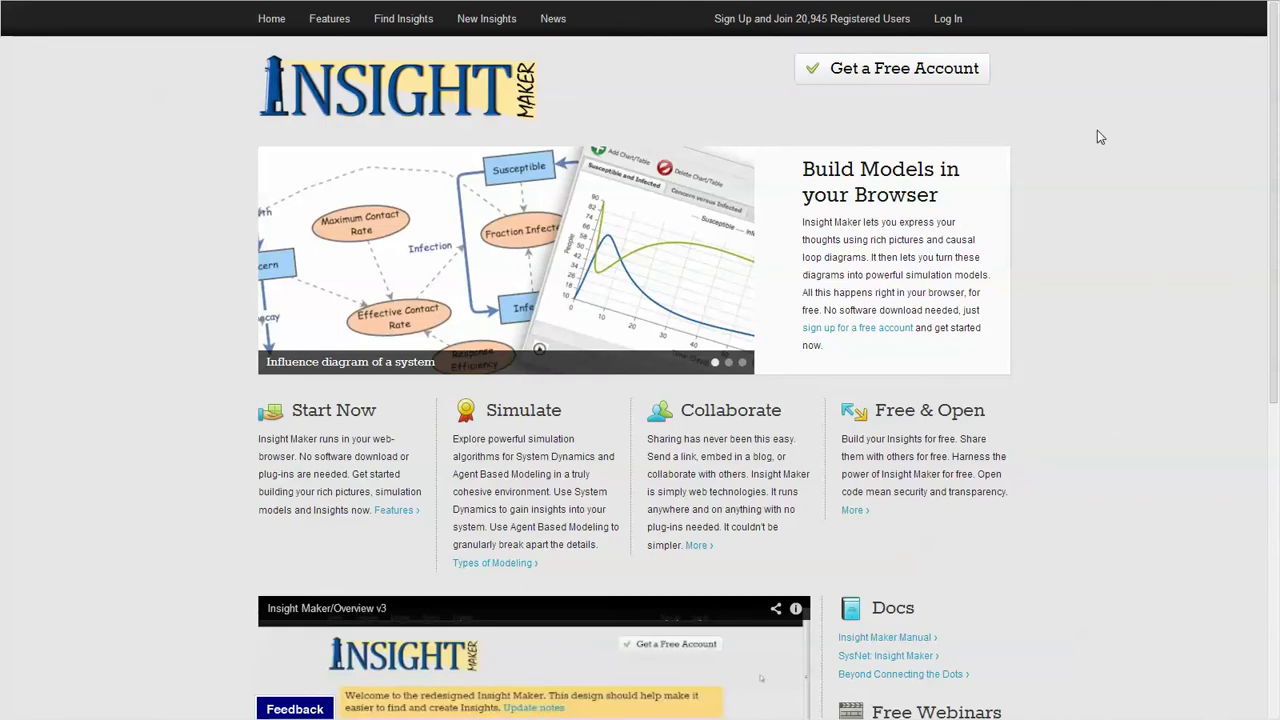
{"action": "left_click", "coordinate": [903, 70]}
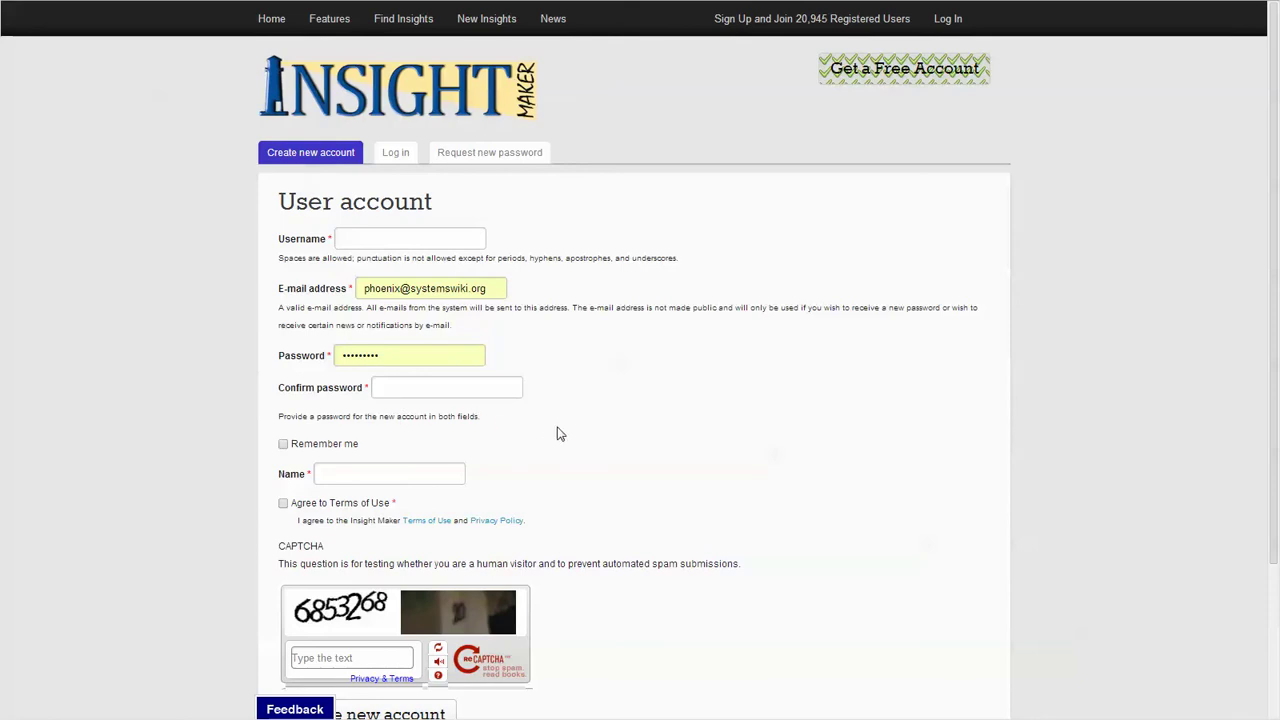
{"action": "scroll", "coordinate": [808, 540], "scroll_direction": "down", "scroll_amount": 2}
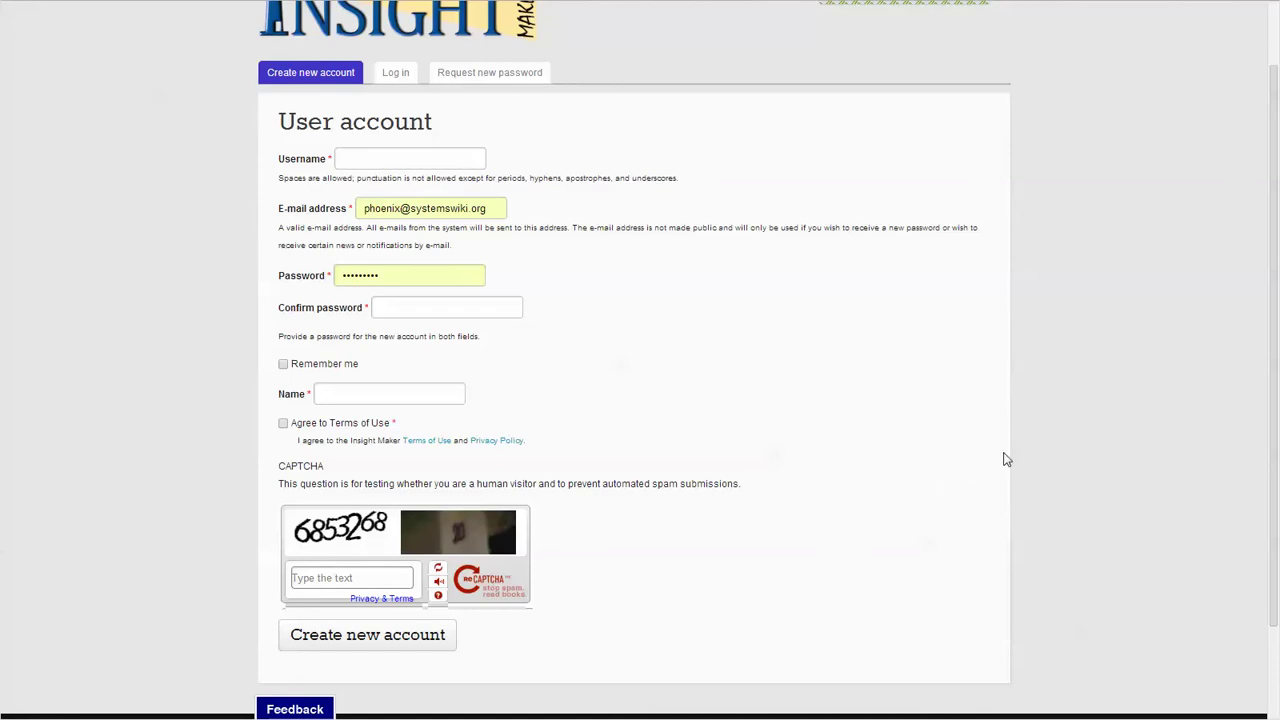
{"action": "scroll", "coordinate": [1048, 440], "scroll_direction": "up", "scroll_amount": 1}
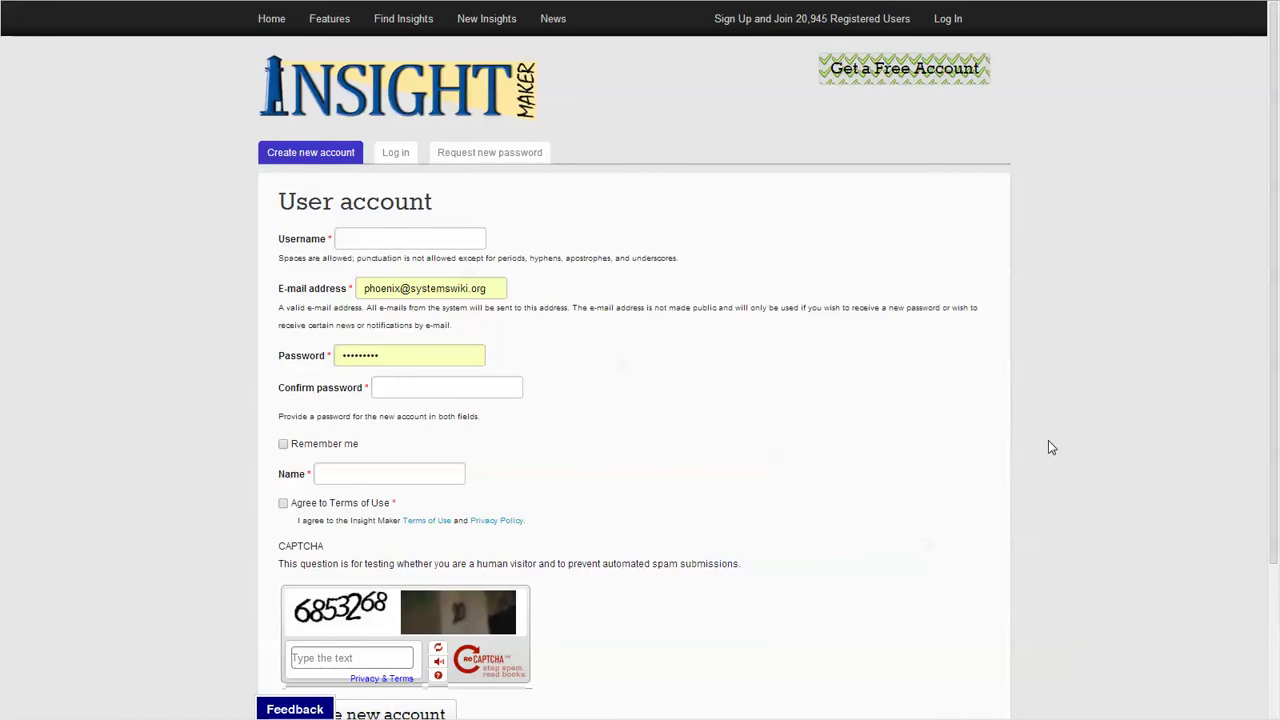
{"action": "scroll", "coordinate": [1048, 447], "scroll_direction": "down", "scroll_amount": 2}
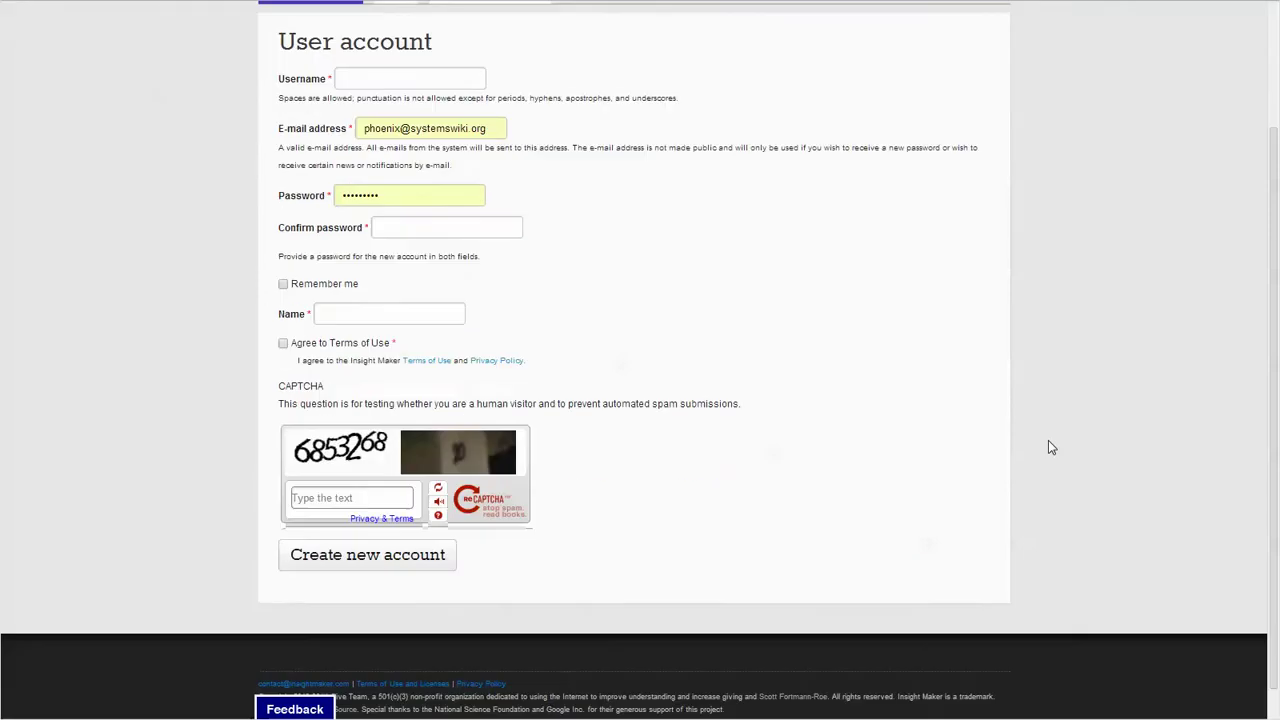
{"action": "scroll", "coordinate": [1048, 447], "scroll_direction": "up", "scroll_amount": 2}
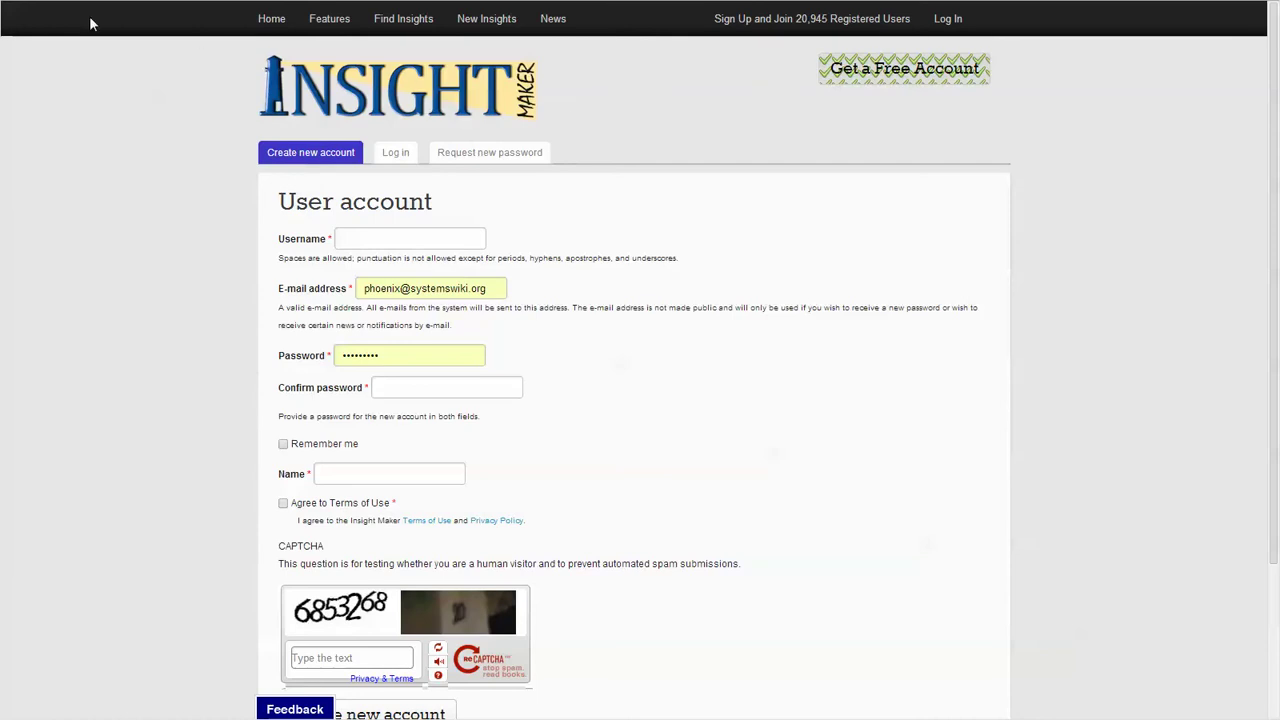
Log in with 'Remember me' ticked, then go to the Home page
{"action": "left_click", "coordinate": [943, 28]}
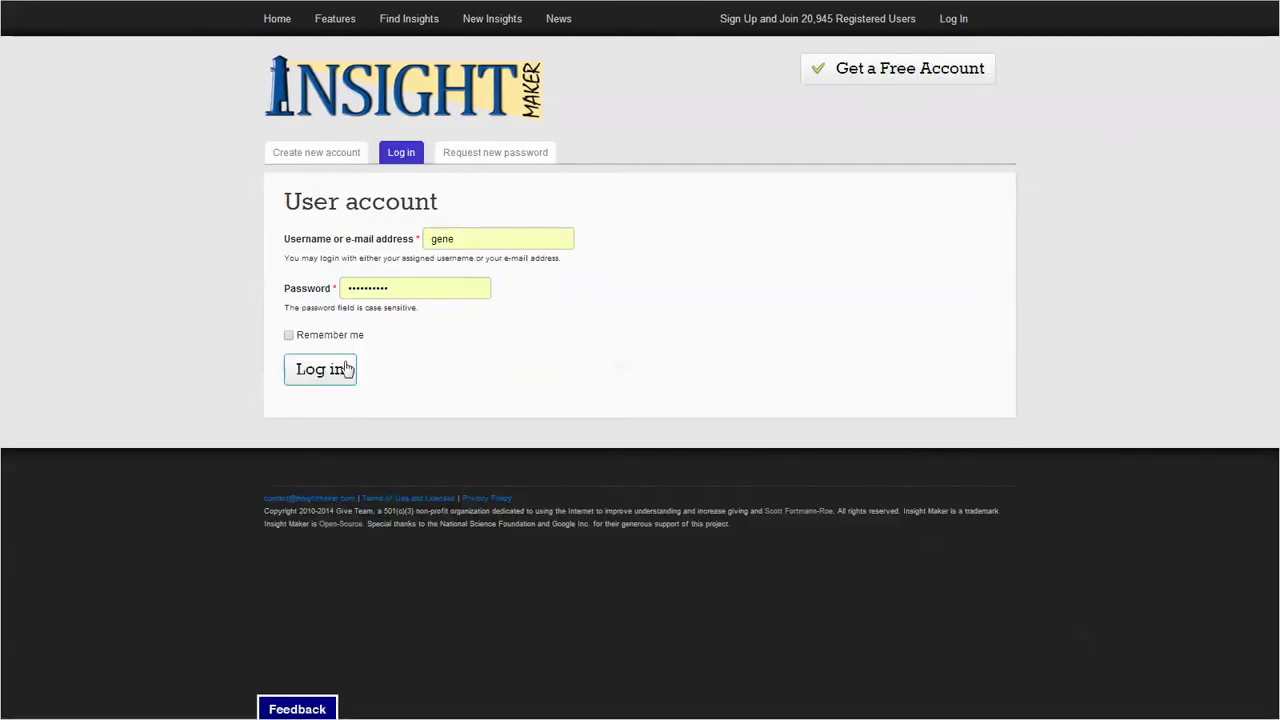
{"action": "left_click", "coordinate": [289, 336]}
{"action": "left_click", "coordinate": [322, 372]}
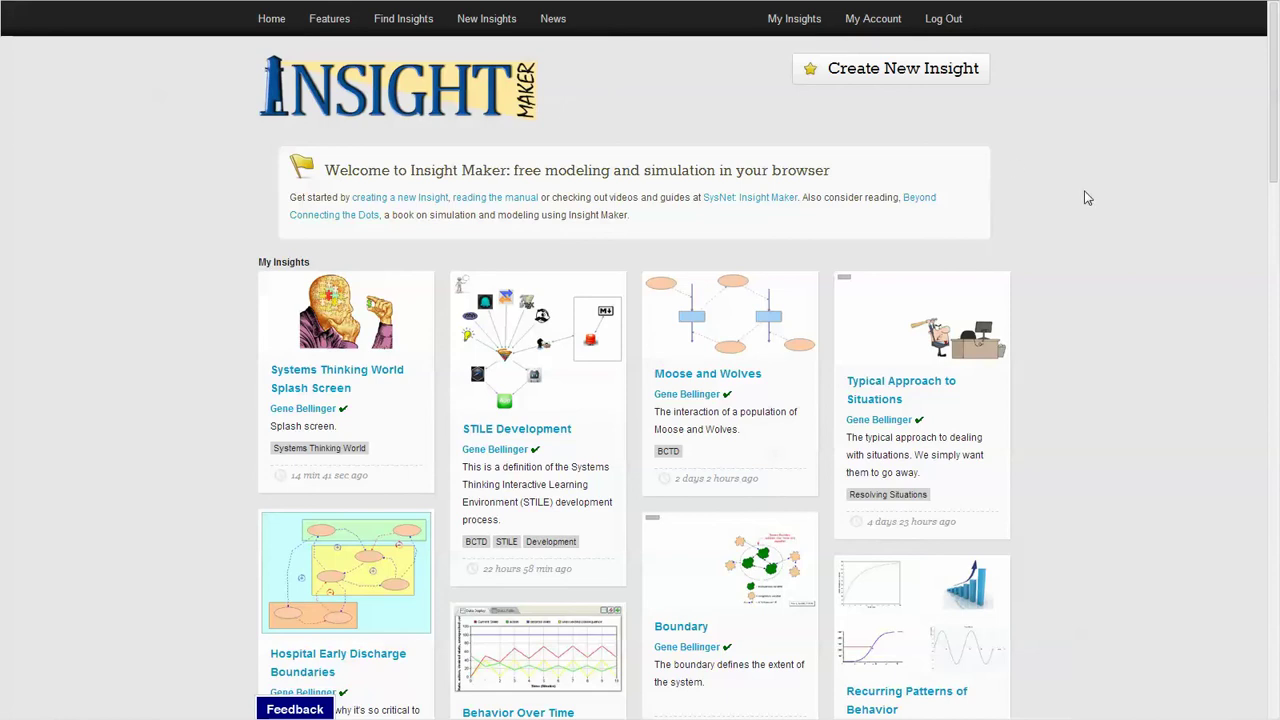
{"action": "left_click", "coordinate": [271, 20]}
Open My Insights, then the Features guide page, and scroll through it
{"action": "left_click", "coordinate": [785, 30]}
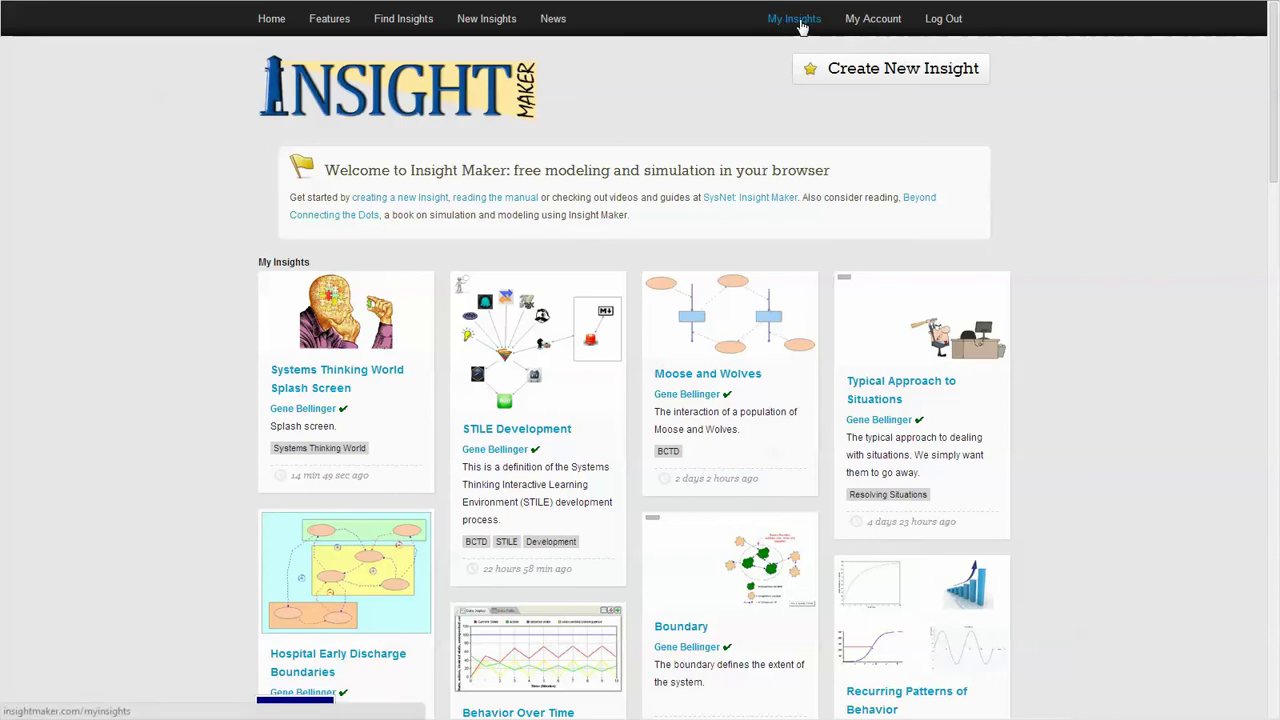
{"action": "left_click", "coordinate": [802, 26]}
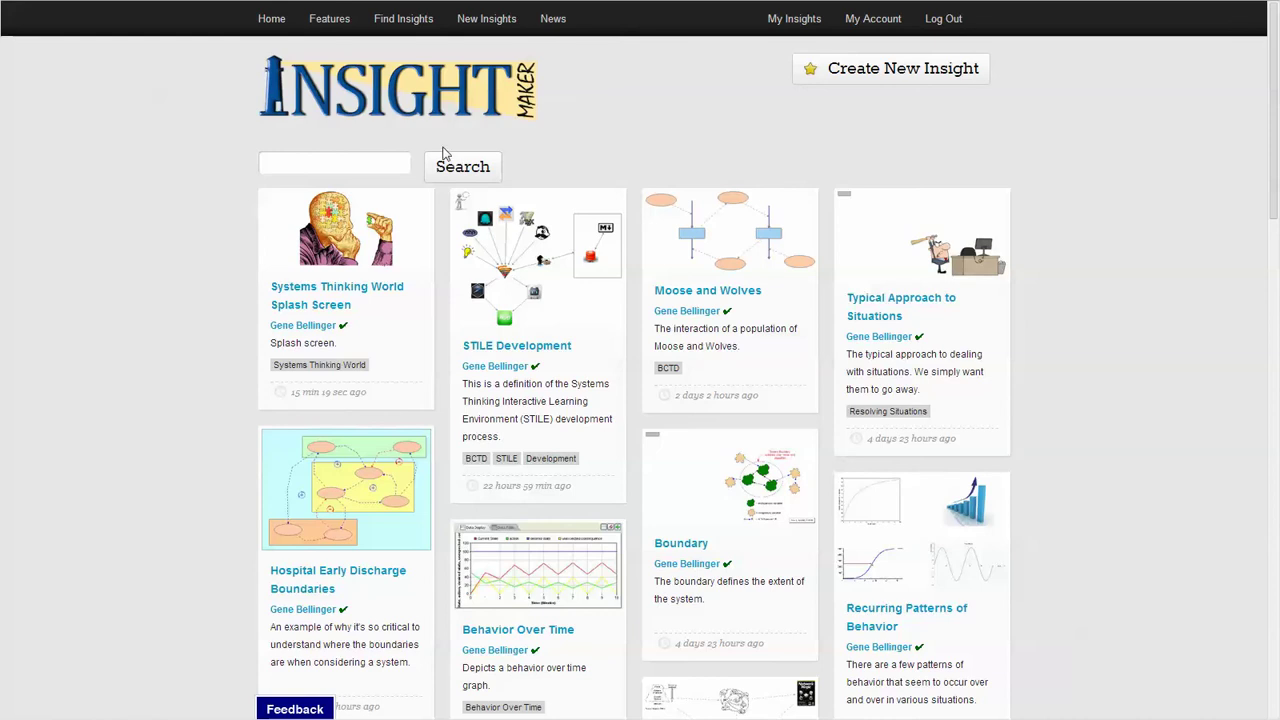
{"action": "left_click", "coordinate": [330, 19]}
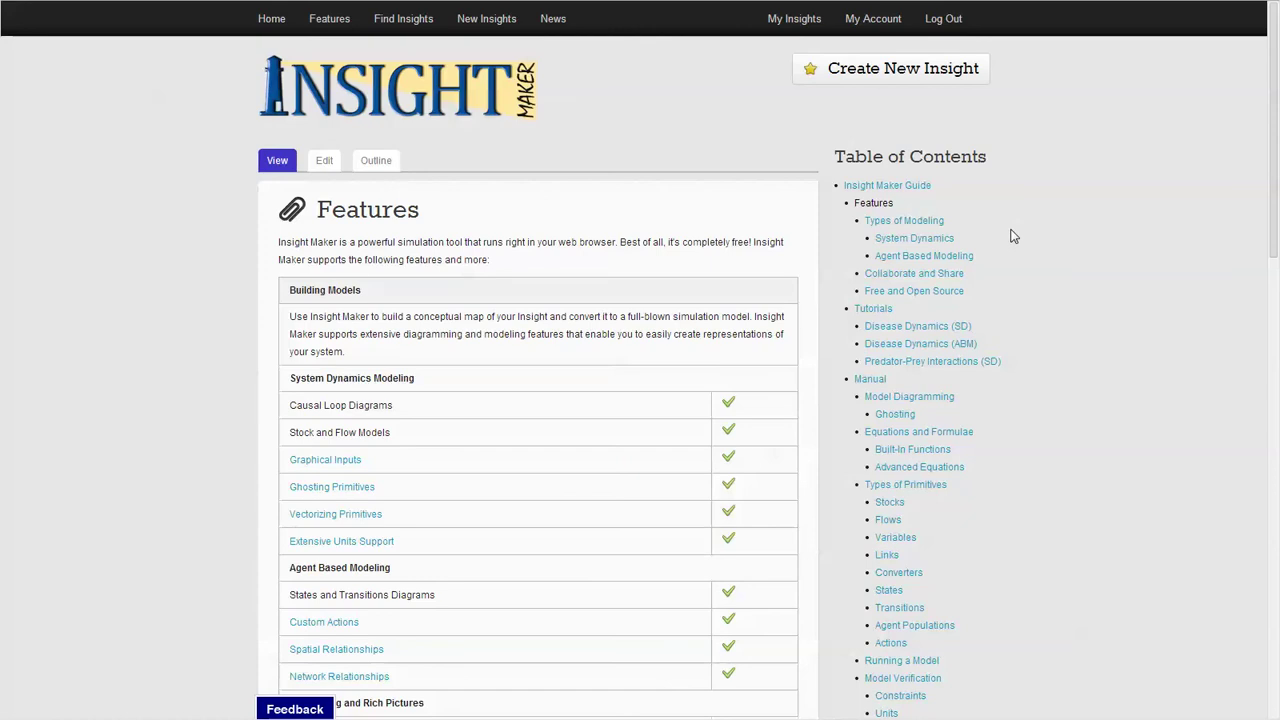
{"action": "scroll", "coordinate": [1068, 455], "scroll_direction": "down", "scroll_amount": 3}
{"action": "scroll", "coordinate": [1068, 455], "scroll_direction": "up", "scroll_amount": 3}
Go back to the home page and scroll through the My Insights cards
{"action": "left_click", "coordinate": [331, 80]}
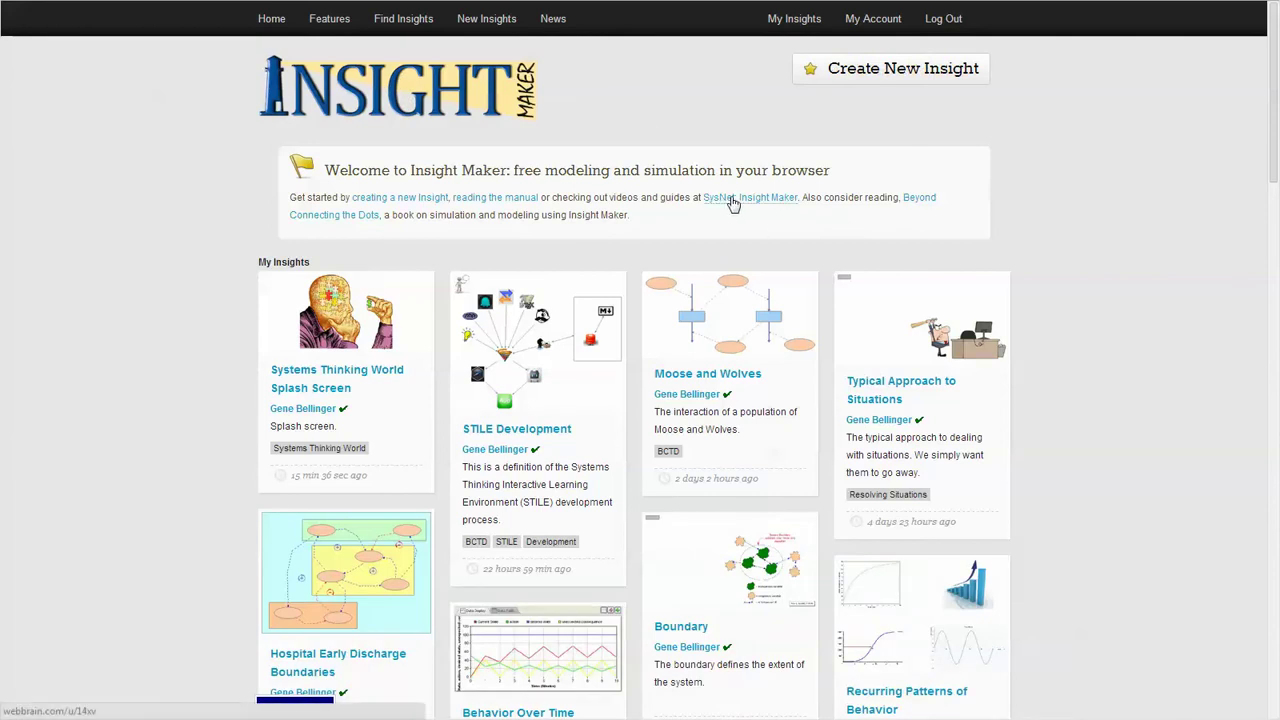
{"action": "scroll", "coordinate": [1076, 250], "scroll_direction": "down", "scroll_amount": 15}
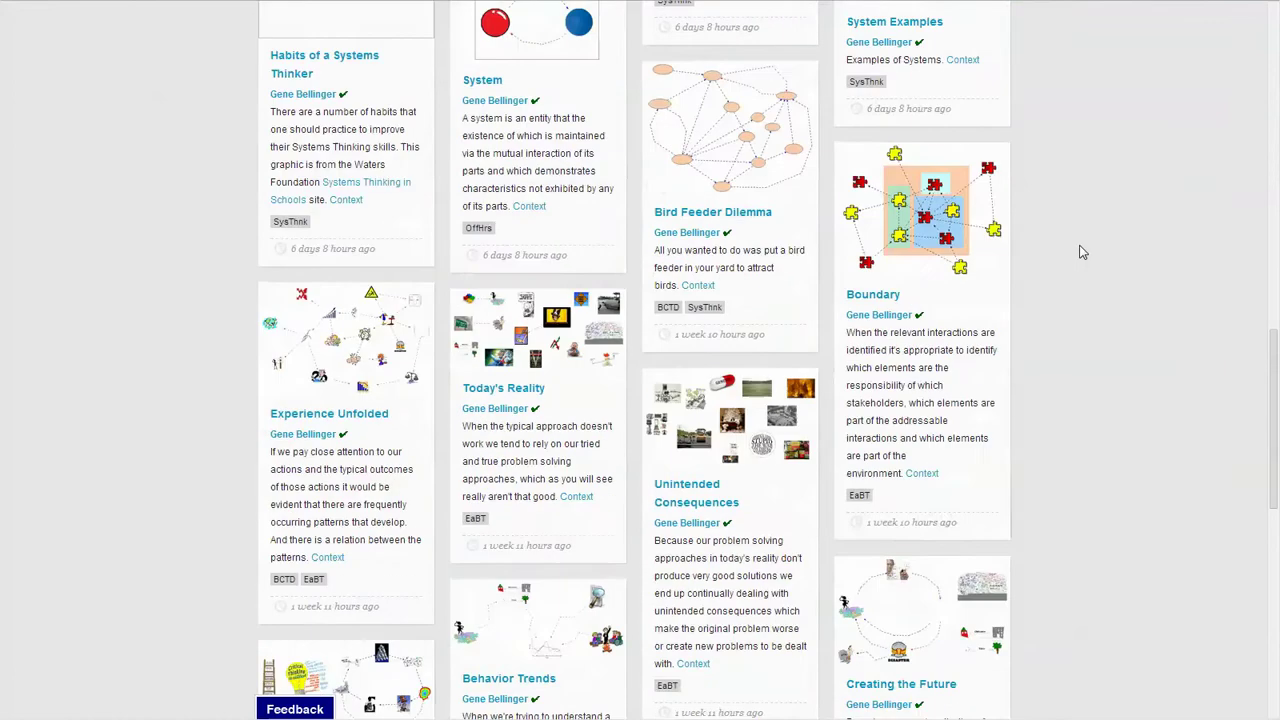
{"action": "scroll", "coordinate": [1080, 252], "scroll_direction": "down", "scroll_amount": 3}
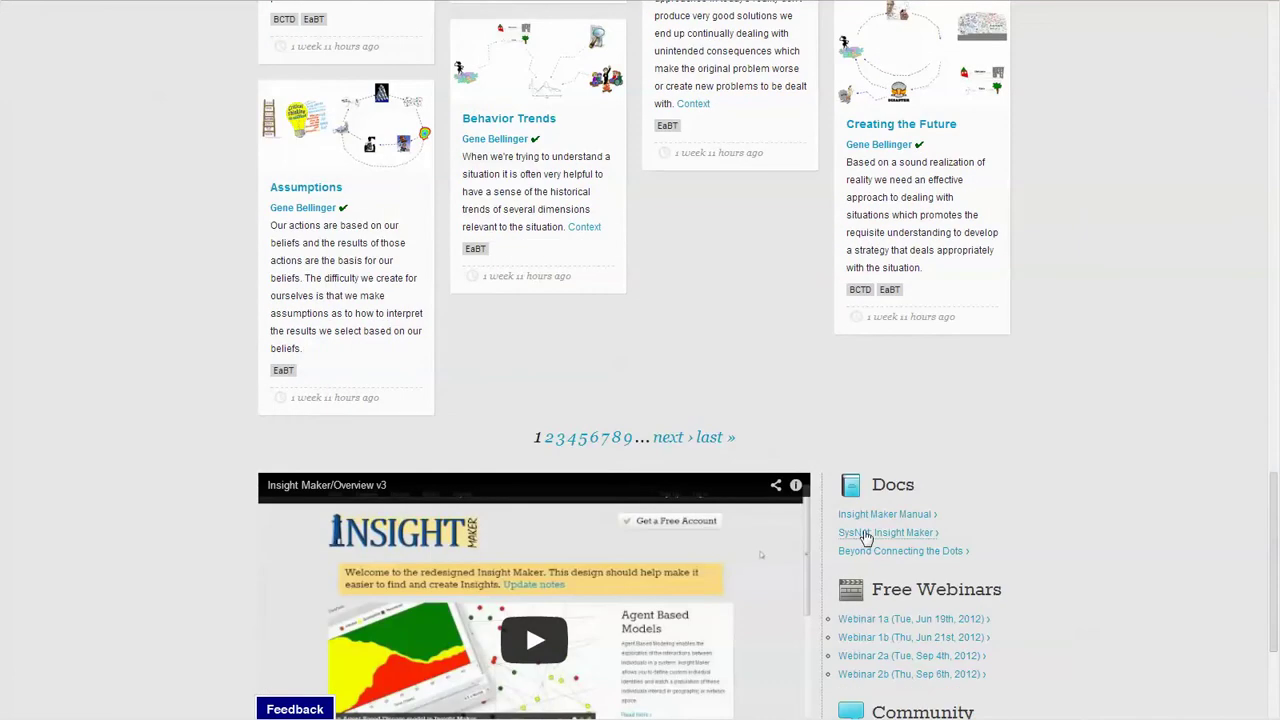
{"action": "scroll", "coordinate": [1093, 481], "scroll_direction": "up", "scroll_amount": 18}
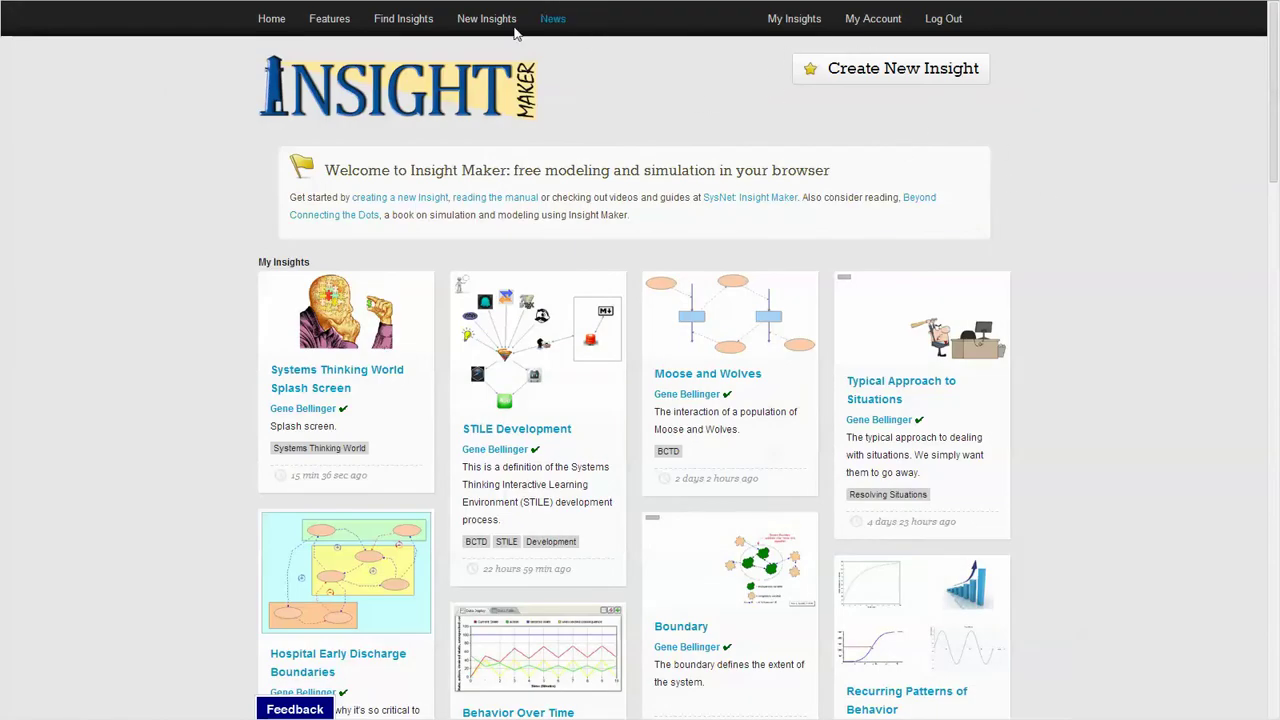
Browse Find Insights and New Insights, then read the November-December newsletter on News
{"action": "left_click", "coordinate": [402, 20]}
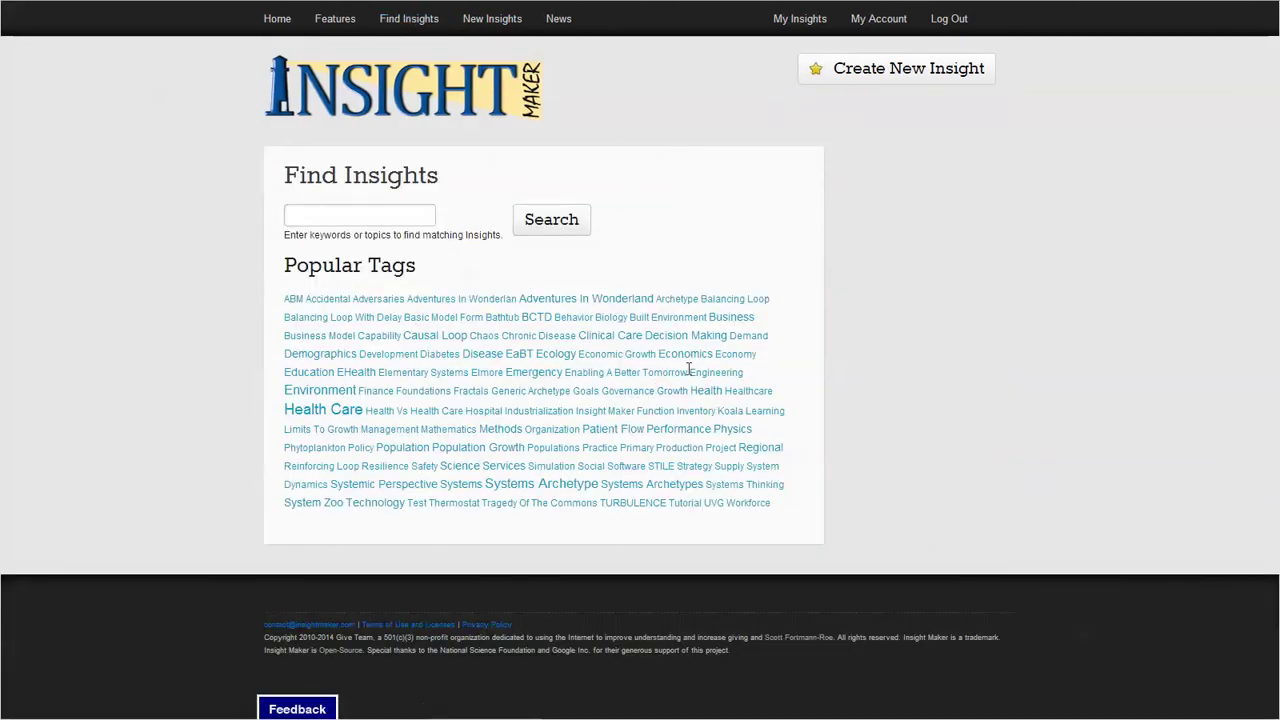
{"action": "left_click", "coordinate": [505, 28]}
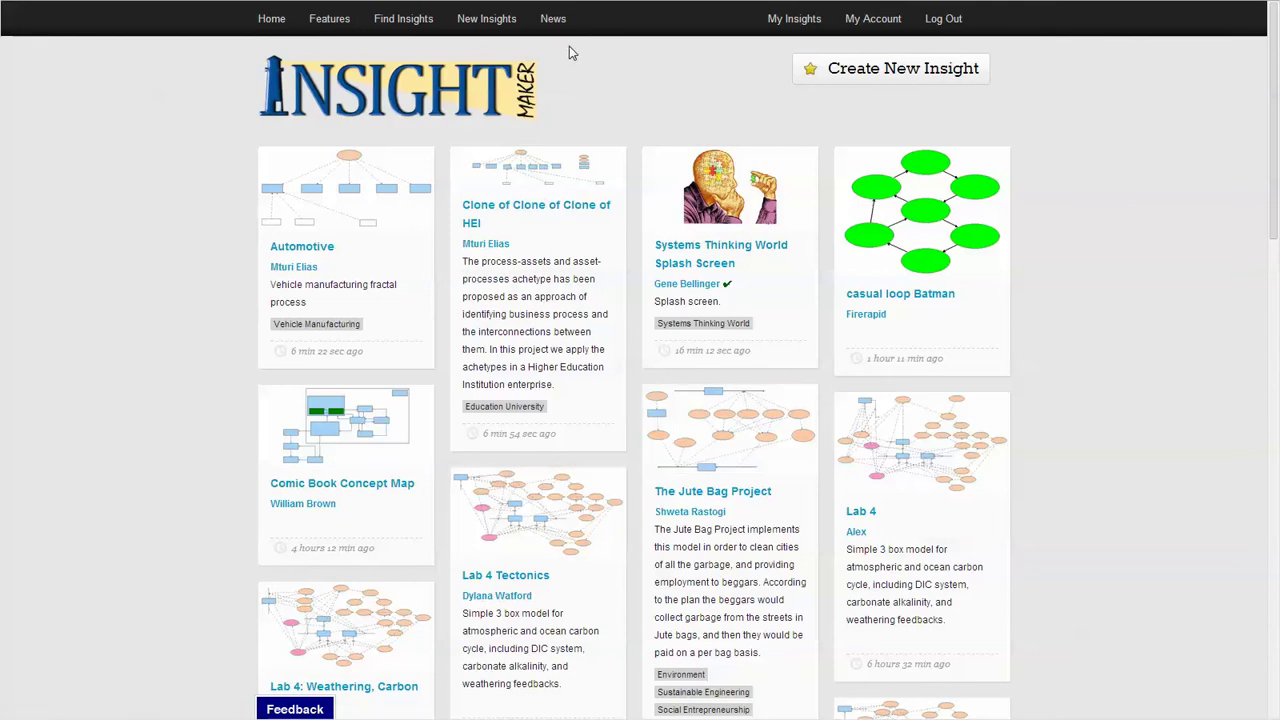
{"action": "left_click", "coordinate": [551, 19]}
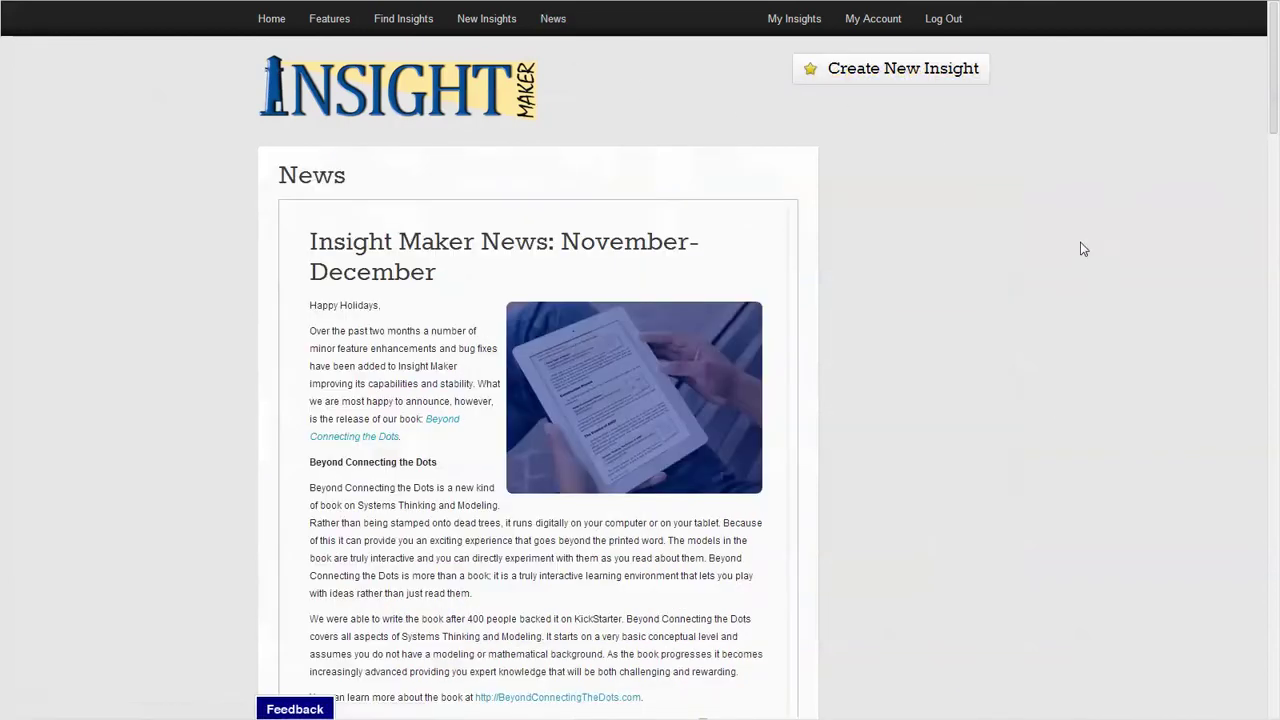
{"action": "scroll", "coordinate": [1029, 272], "scroll_direction": "down", "scroll_amount": 9}
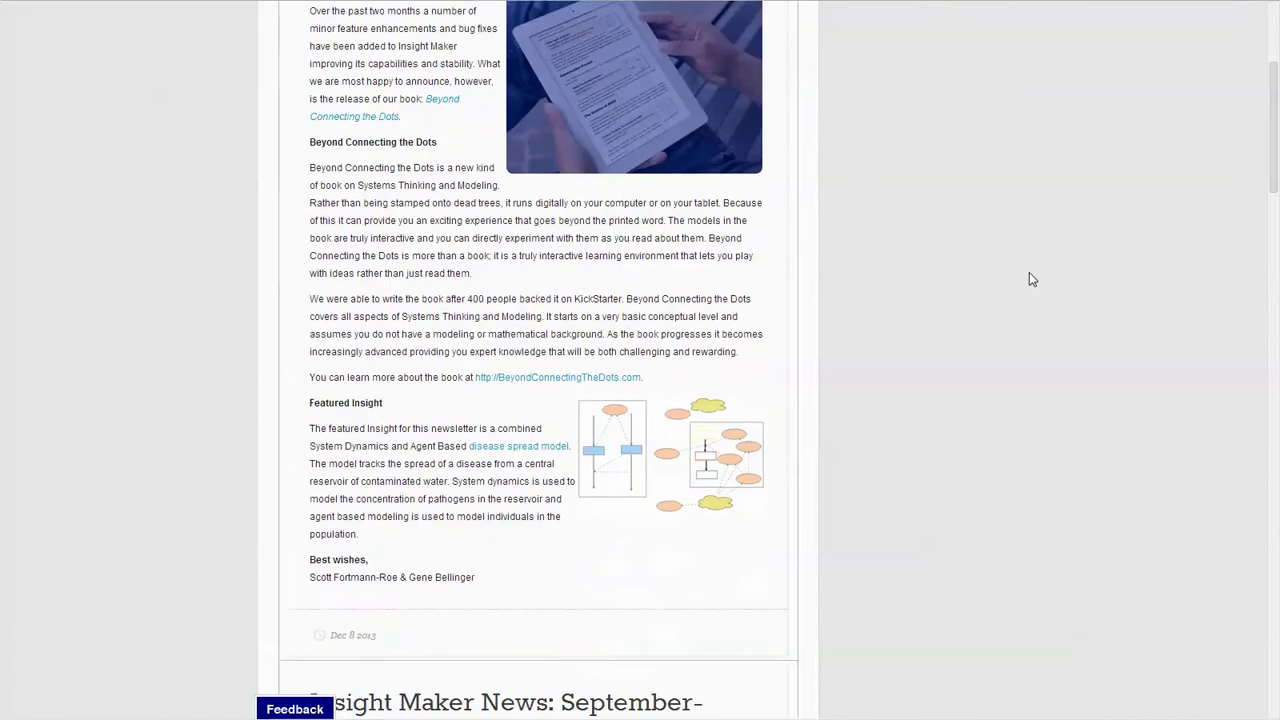
{"action": "scroll", "coordinate": [1030, 279], "scroll_direction": "down", "scroll_amount": 20}
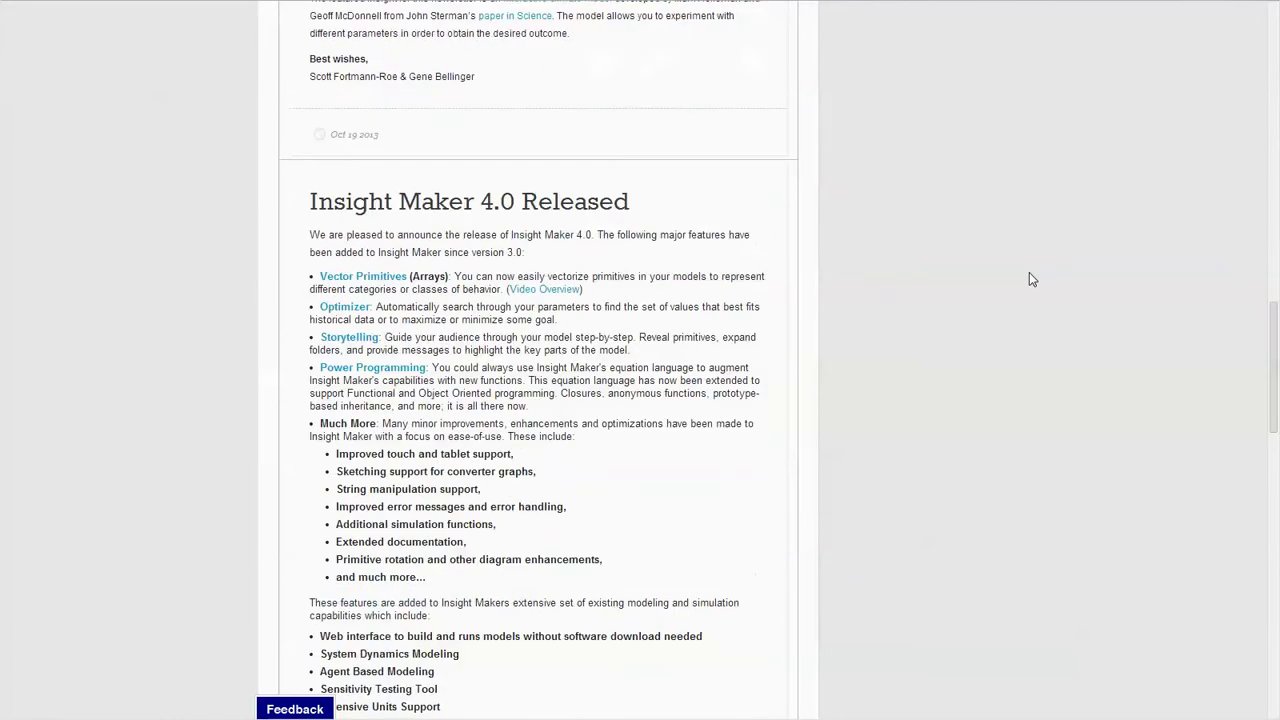
{"action": "scroll", "coordinate": [1029, 274], "scroll_direction": "up", "scroll_amount": 20}
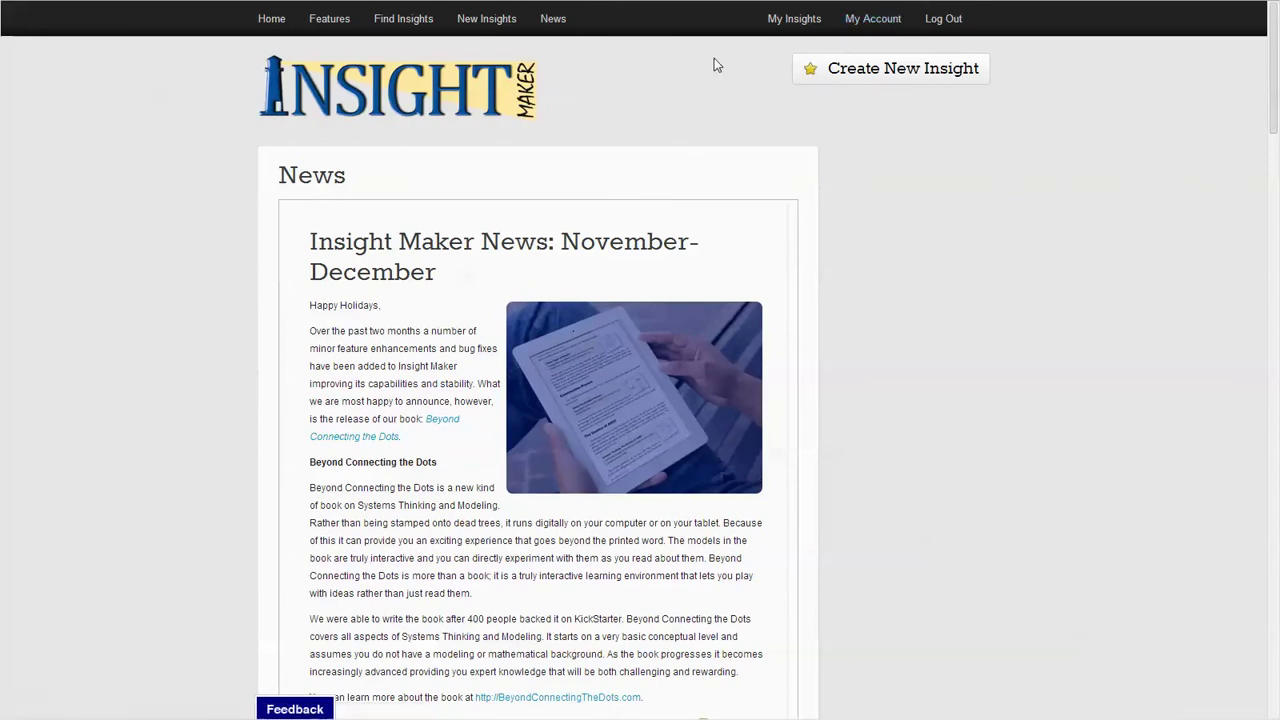
Run the sample rabbit population simulation, then close the Simulation Results 1 window
{"action": "left_click", "coordinate": [272, 20]}
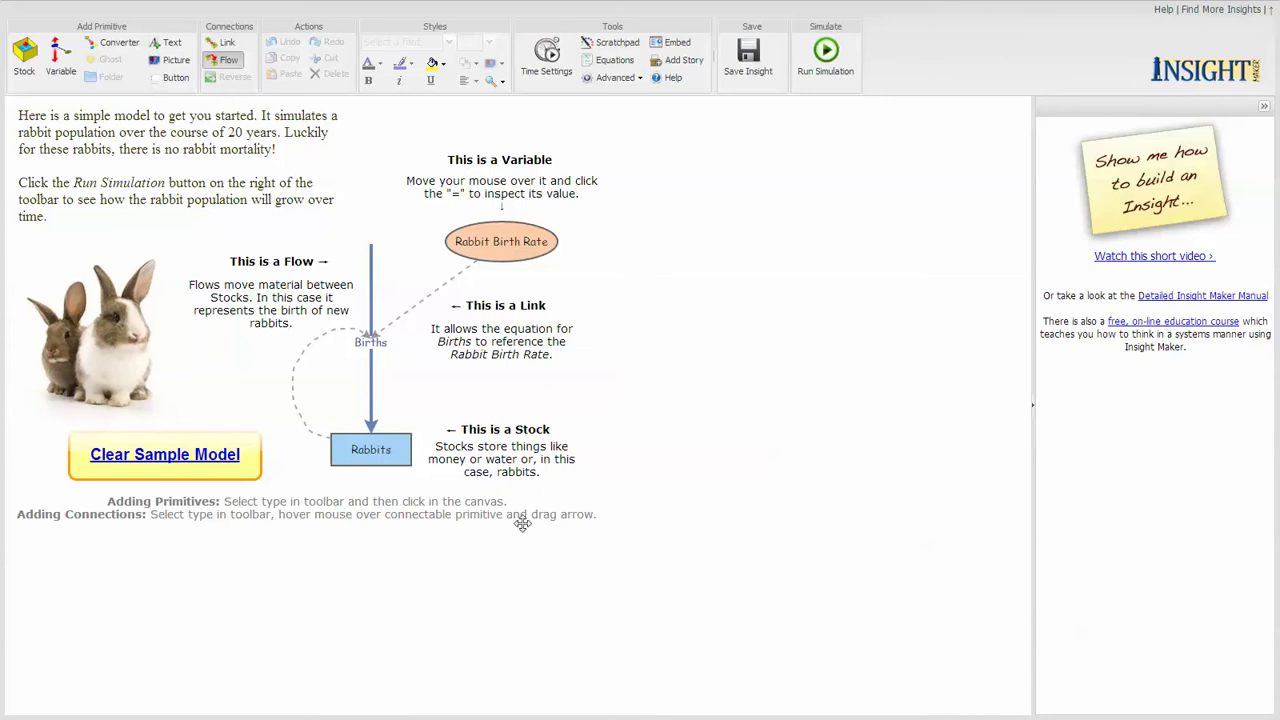
{"action": "mouse_move", "coordinate": [405, 460]}
{"action": "left_click", "coordinate": [834, 50]}
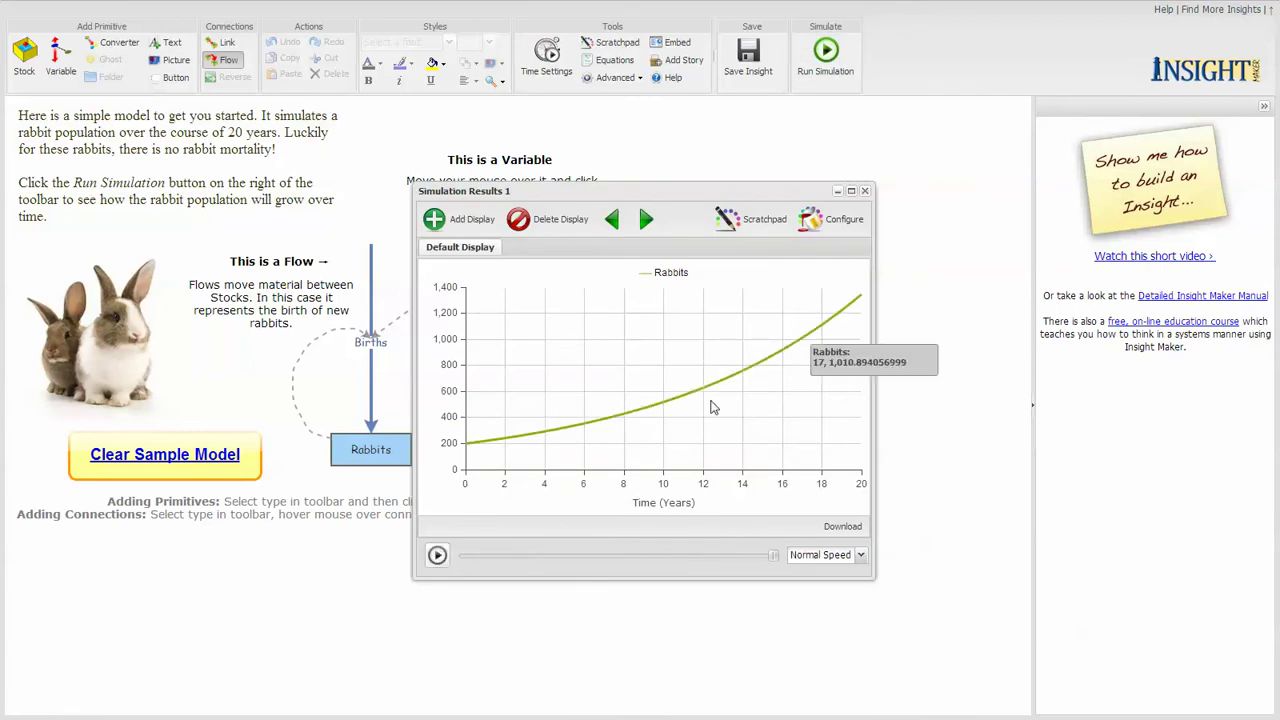
{"action": "left_click", "coordinate": [866, 191]}
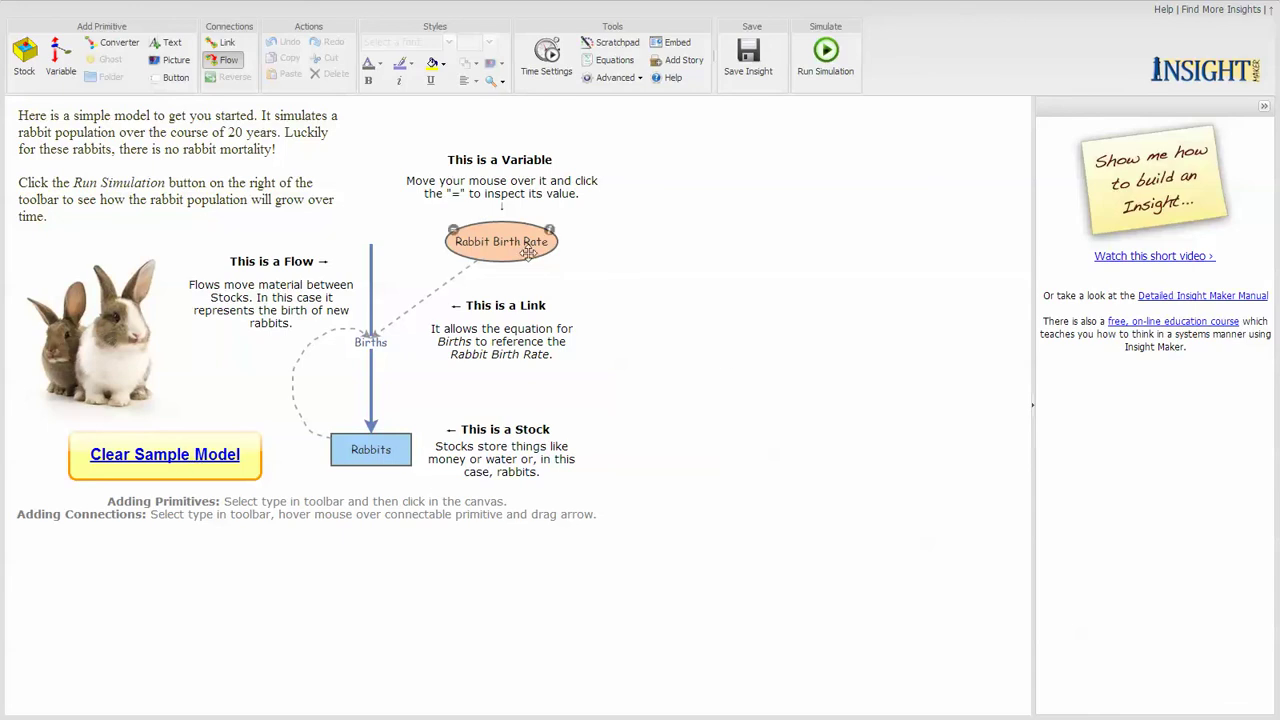
Clear the rabbit sample model and add a single stock named 'name'
{"action": "left_click", "coordinate": [199, 468]}
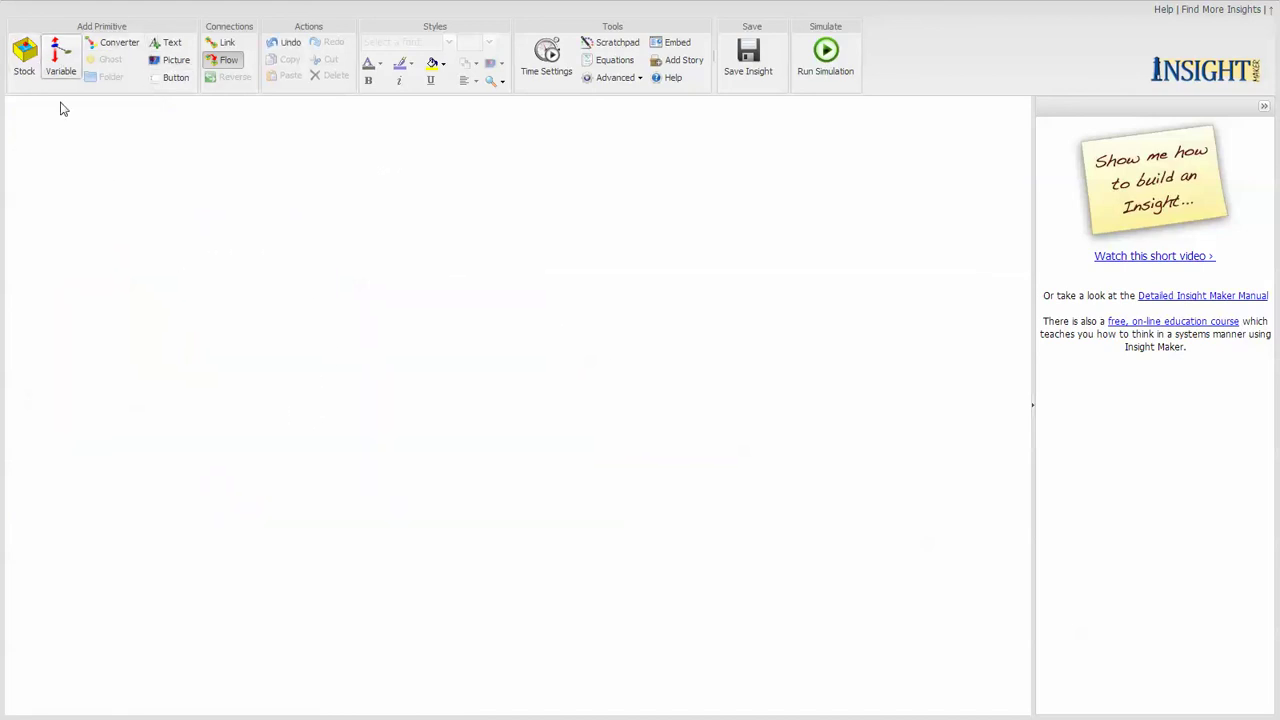
{"action": "left_click", "coordinate": [24, 55]}
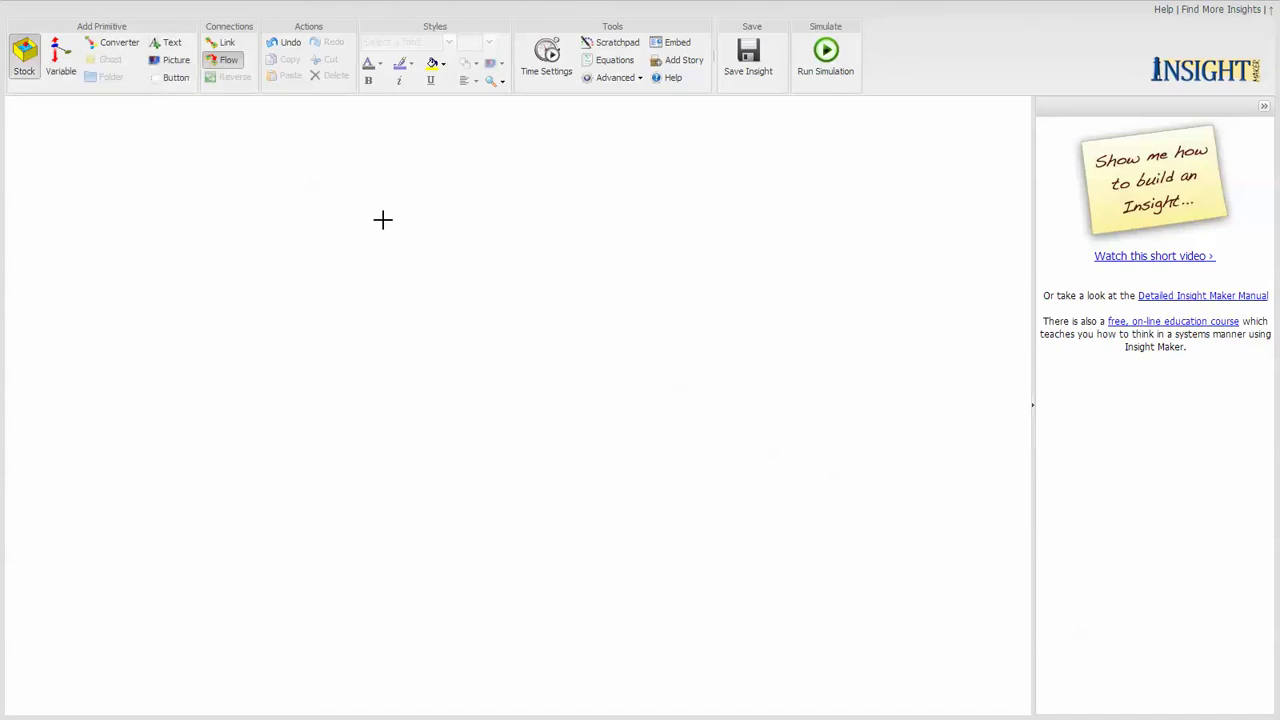
{"action": "left_click", "coordinate": [410, 223]}
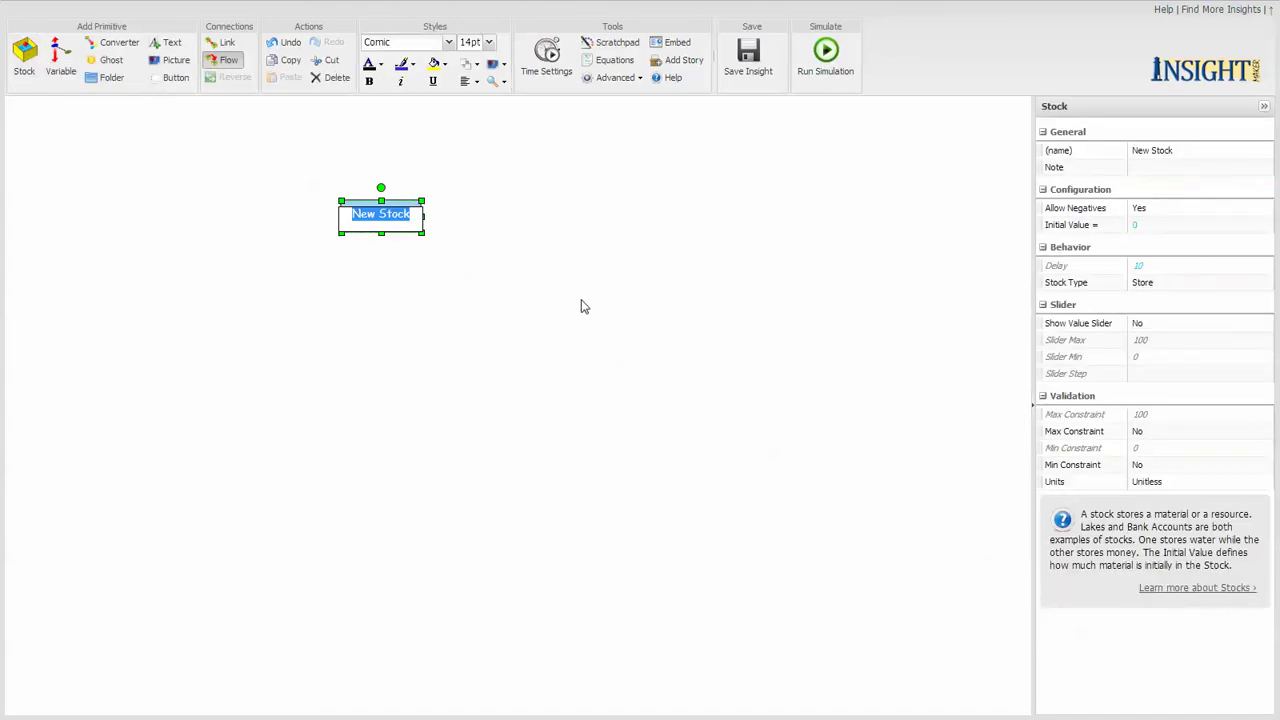
{"action": "type", "text": "name"}
{"action": "left_click", "coordinate": [581, 307]}
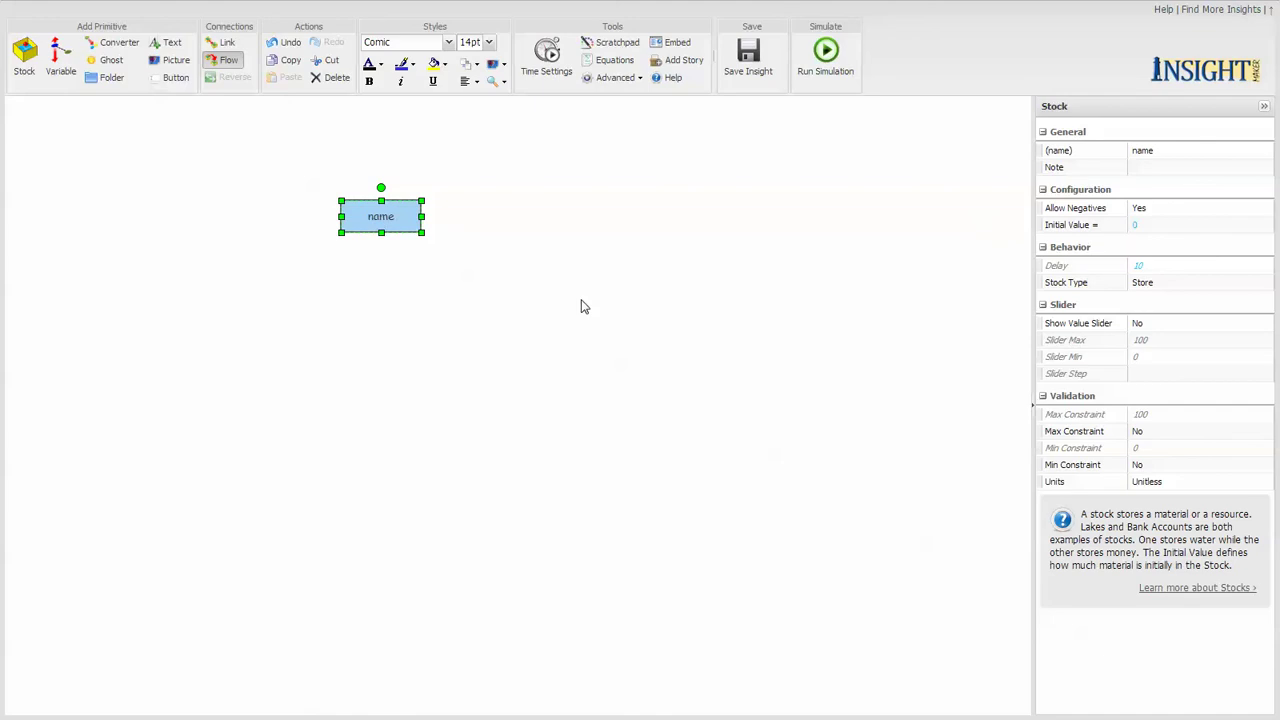
{"action": "left_click", "coordinate": [381, 216]}
{"action": "left_click", "coordinate": [620, 350]}
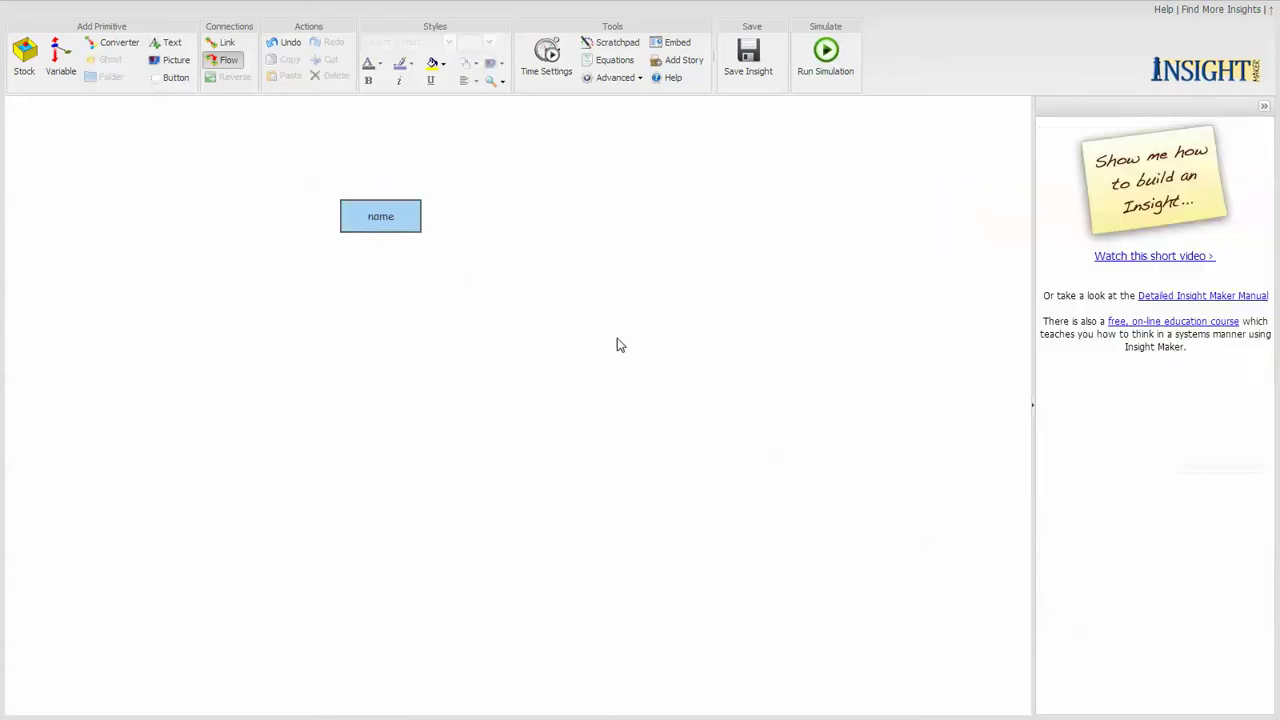
{"action": "left_click", "coordinate": [416, 228]}
{"action": "left_click", "coordinate": [294, 209]}
Create a variable named 'new var' and position it above the 'name' stock
{"action": "right_click", "coordinate": [530, 217]}
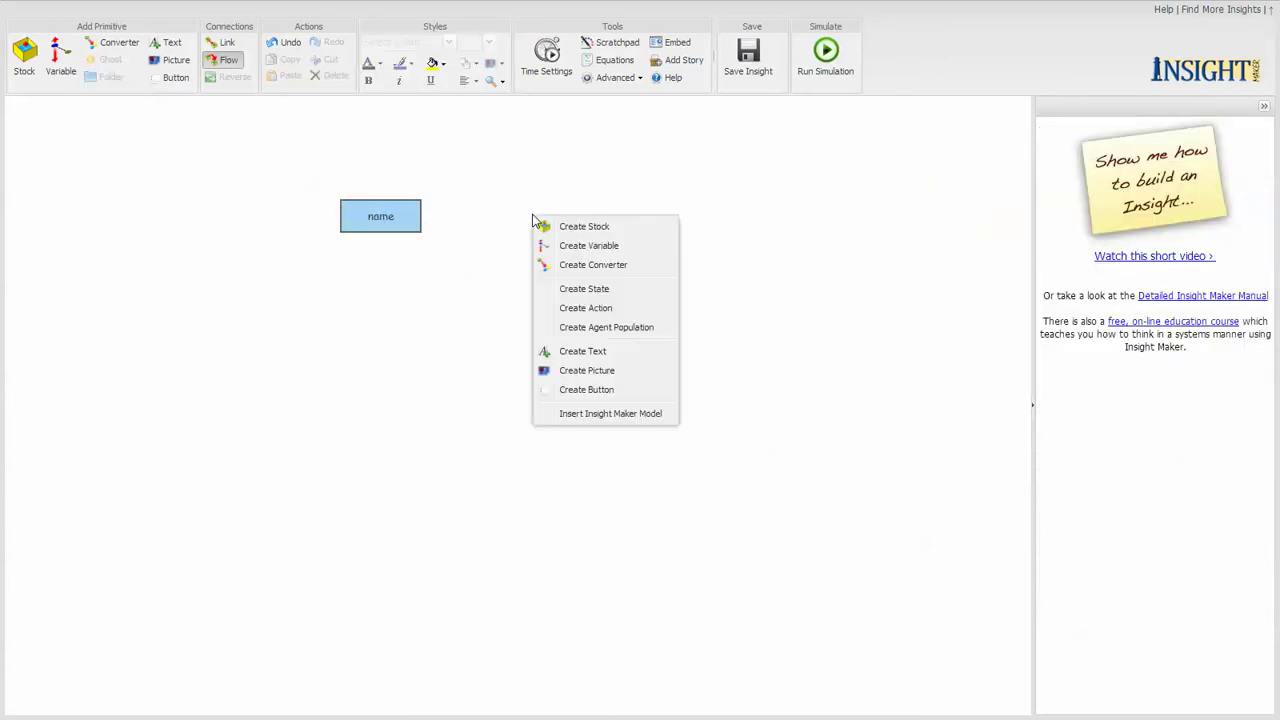
{"action": "left_click", "coordinate": [603, 247]}
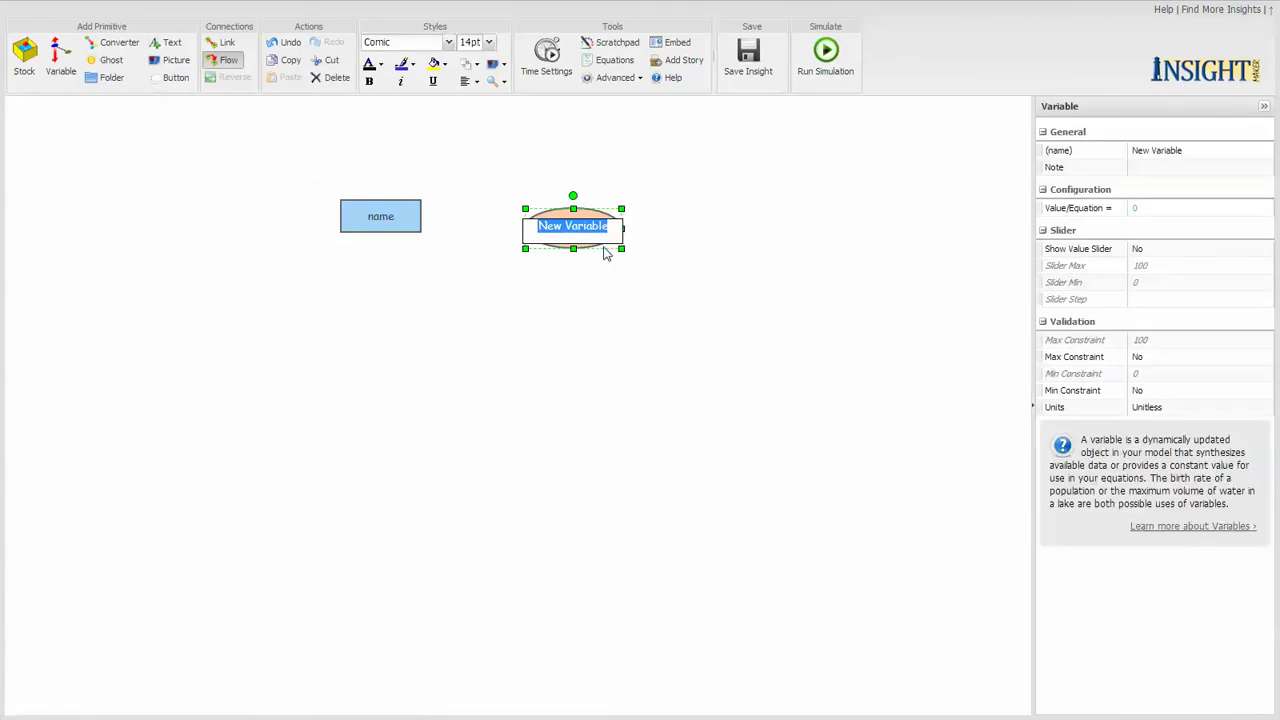
{"action": "type", "text": "new var"}
{"action": "left_click", "coordinate": [603, 333]}
{"action": "left_click_drag", "start_coordinate": [403, 229], "coordinate": [387, 285]}
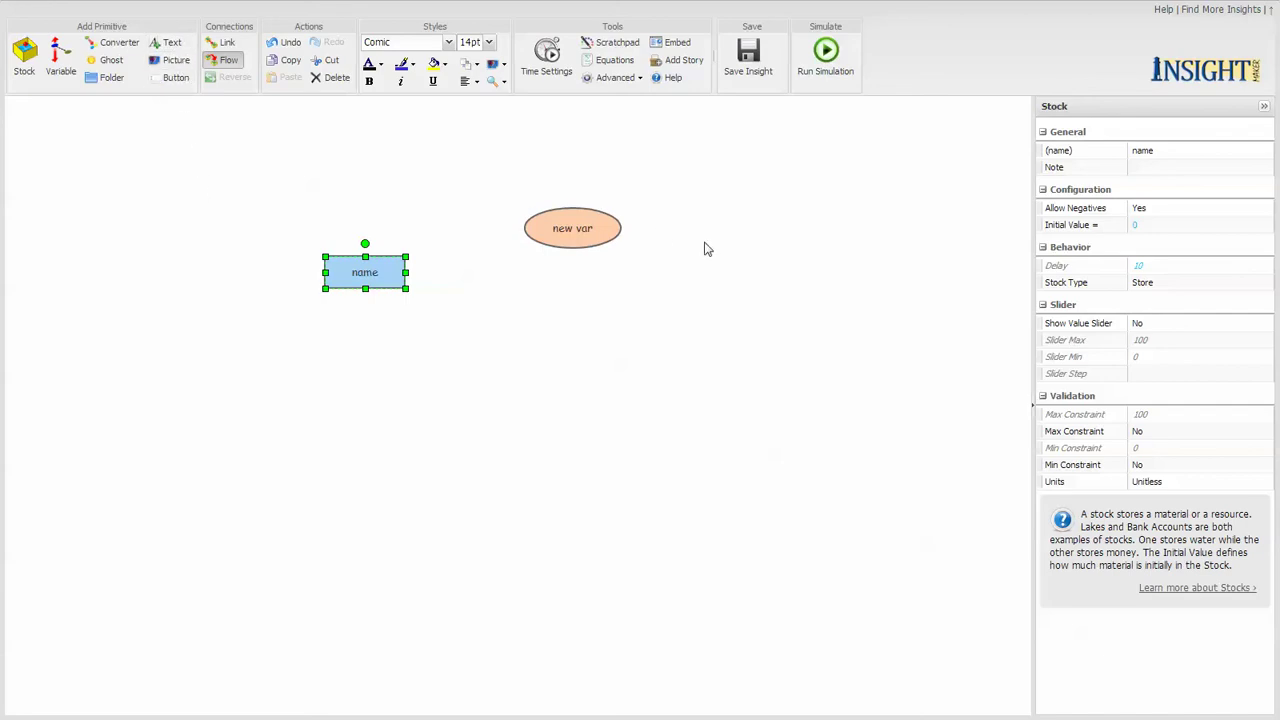
{"action": "left_click_drag", "start_coordinate": [530, 215], "coordinate": [458, 167]}
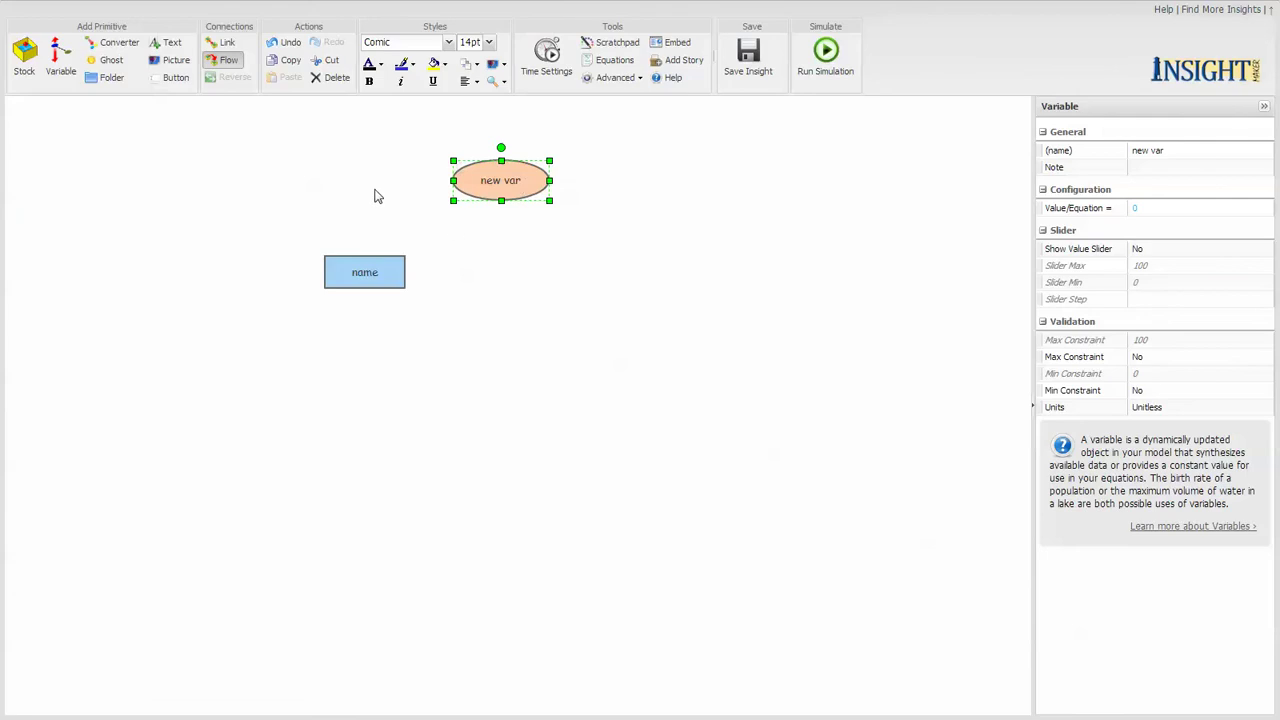
{"action": "left_click", "coordinate": [477, 254]}
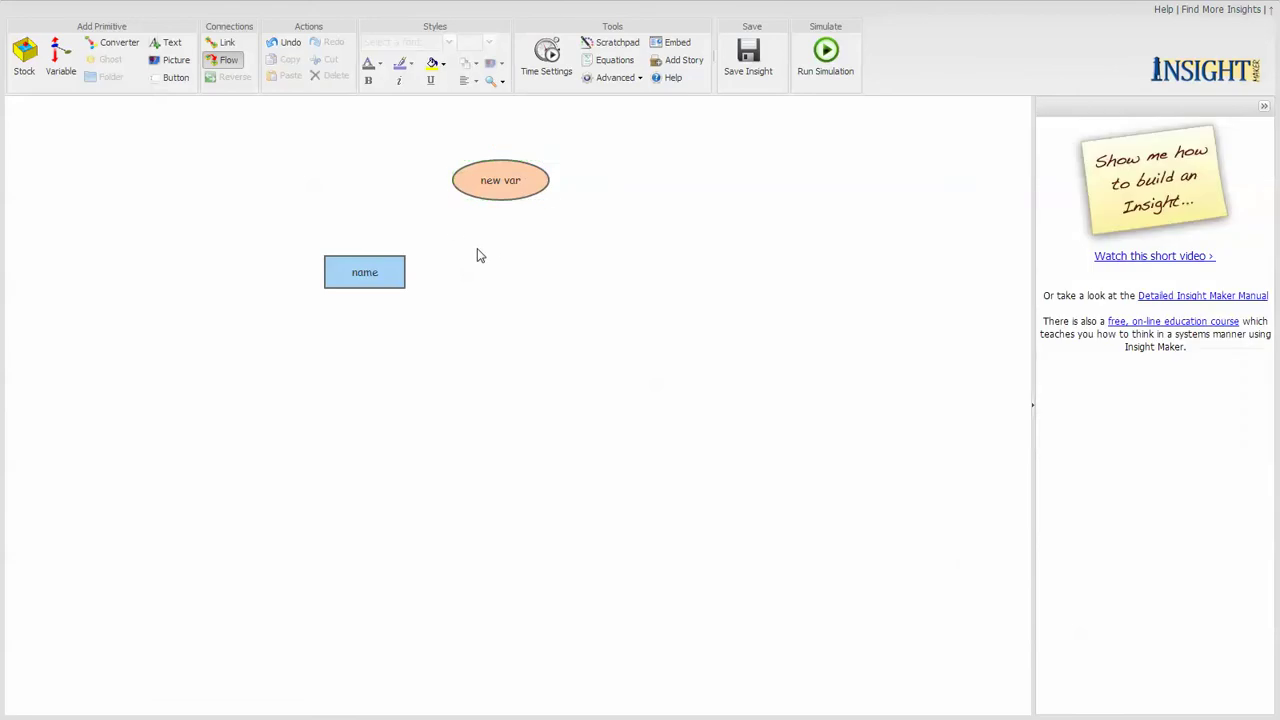
Add a second variable, 'New Variable', to the right of the stock
{"action": "right_click", "coordinate": [613, 260]}
{"action": "left_click", "coordinate": [690, 287]}
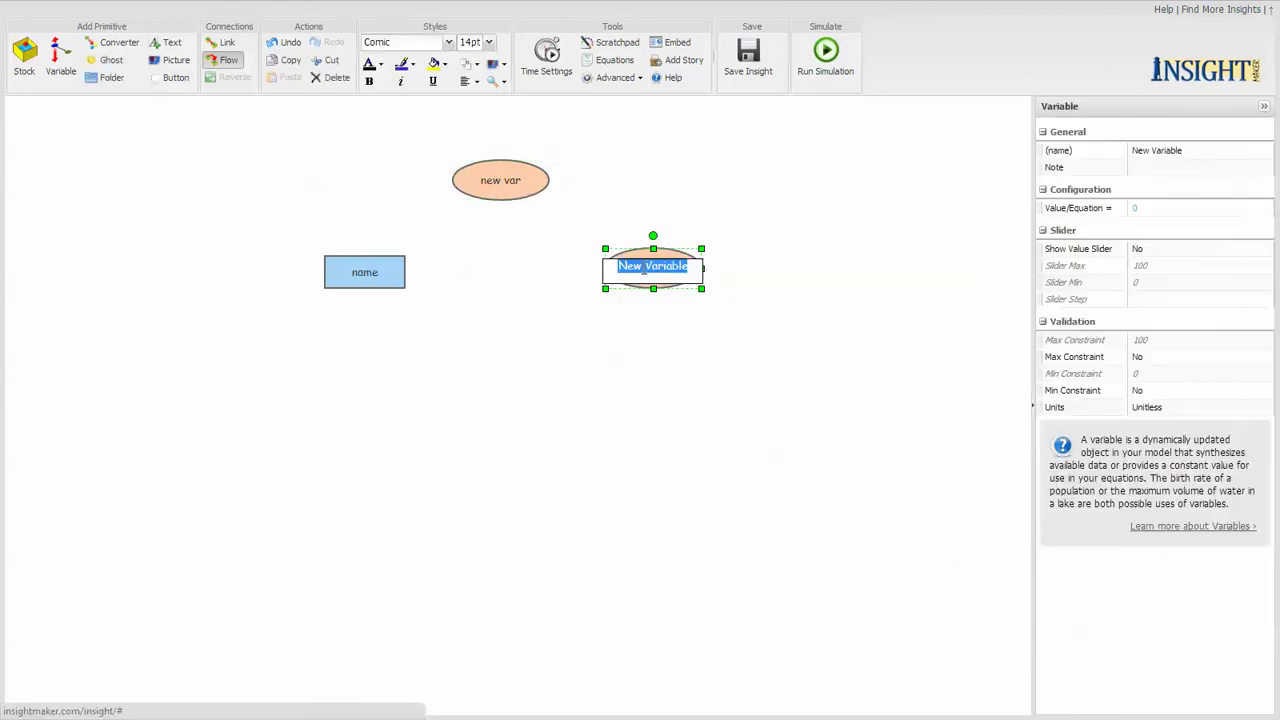
{"action": "left_click", "coordinate": [694, 223]}
{"action": "left_click_drag", "start_coordinate": [689, 266], "coordinate": [692, 282]}
{"action": "left_click", "coordinate": [545, 275]}
{"action": "left_click", "coordinate": [222, 43]}
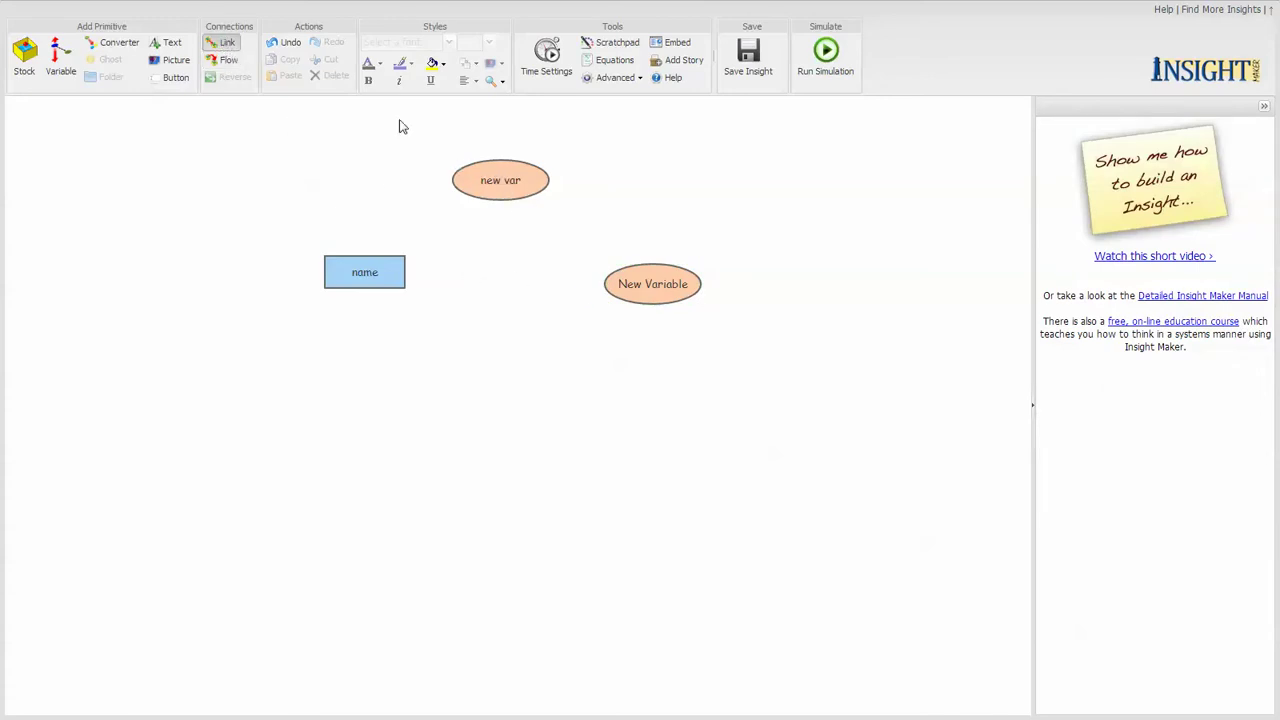
Draw links from 'new var' to 'New Variable' and 'name', then place 'New Stock' left of 'name'
{"action": "left_click_drag", "start_coordinate": [504, 184], "coordinate": [637, 284]}
{"action": "left_click_drag", "start_coordinate": [503, 185], "coordinate": [393, 258]}
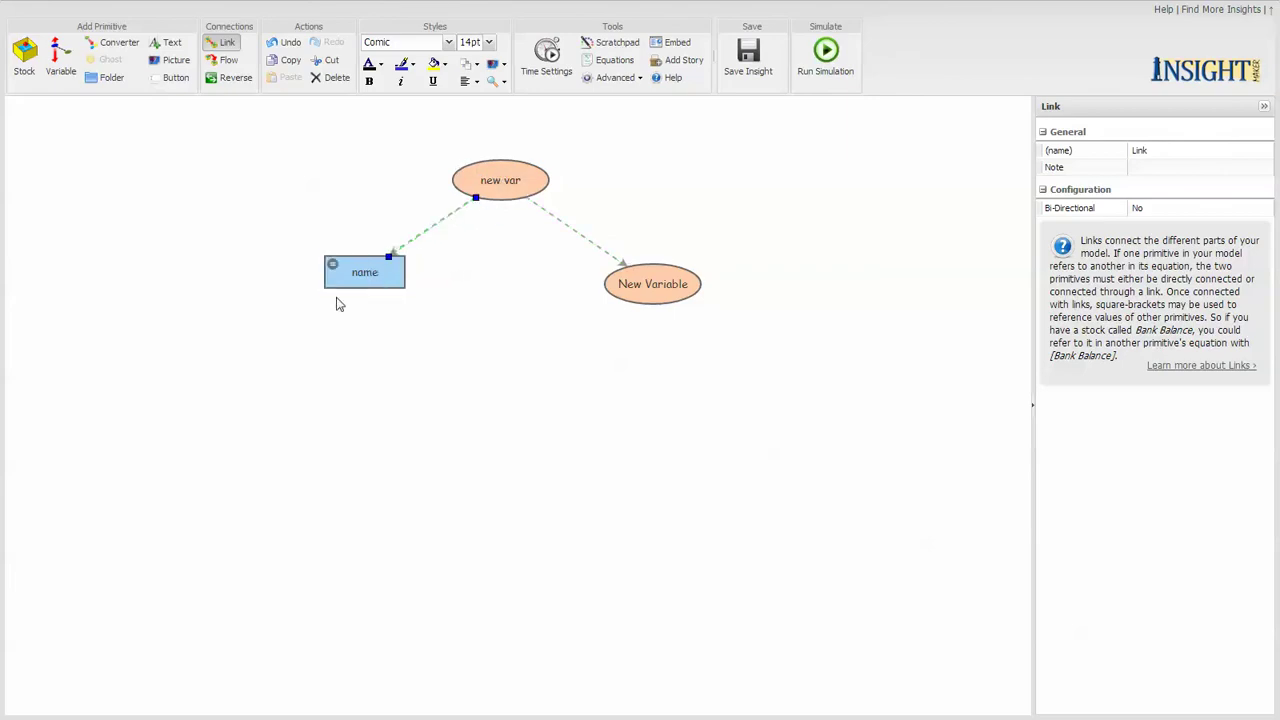
{"action": "right_click", "coordinate": [160, 250]}
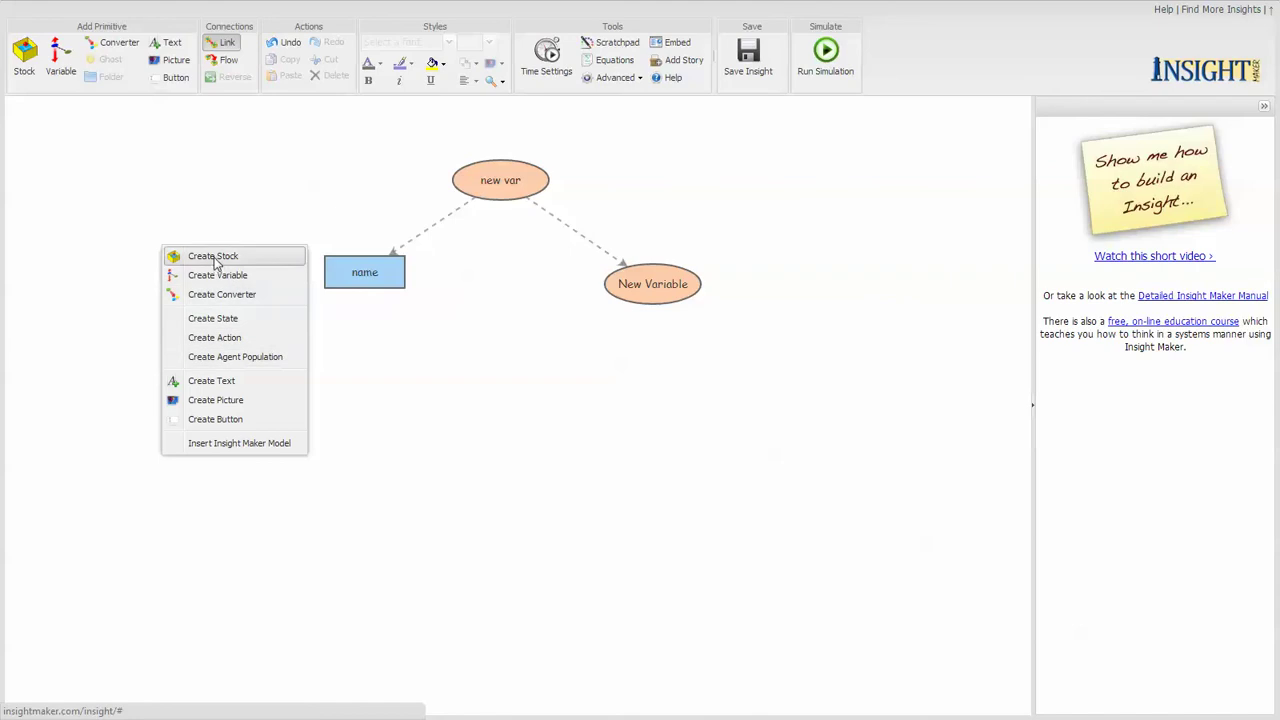
{"action": "left_click", "coordinate": [214, 258]}
{"action": "left_click", "coordinate": [257, 269]}
{"action": "left_click_drag", "start_coordinate": [224, 263], "coordinate": [208, 279]}
{"action": "left_click", "coordinate": [263, 346]}
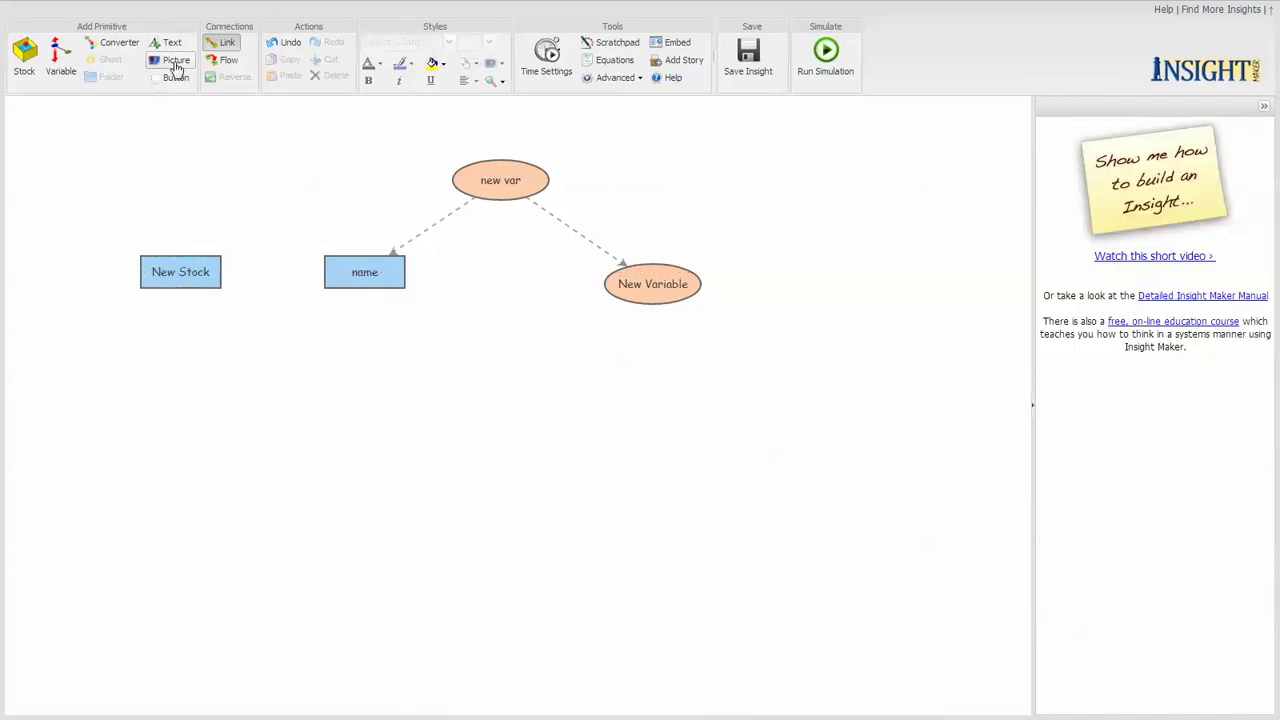
Draw a flow from 'New Stock' into 'name' and a reversed flow entering 'name' from the right
{"action": "left_click", "coordinate": [228, 61]}
{"action": "left_click_drag", "start_coordinate": [183, 279], "coordinate": [550, 274]}
{"action": "left_click", "coordinate": [465, 414]}
{"action": "left_click", "coordinate": [238, 78]}
{"action": "left_click", "coordinate": [518, 348]}
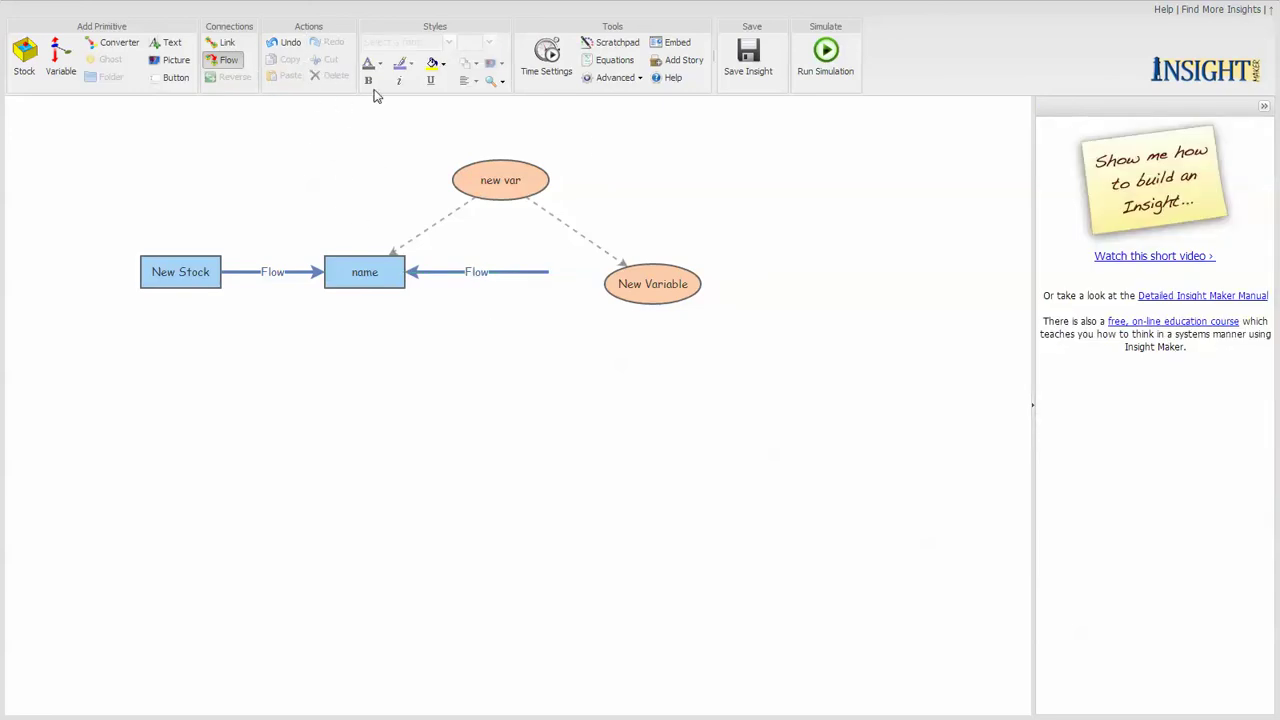
{"action": "left_click", "coordinate": [530, 188]}
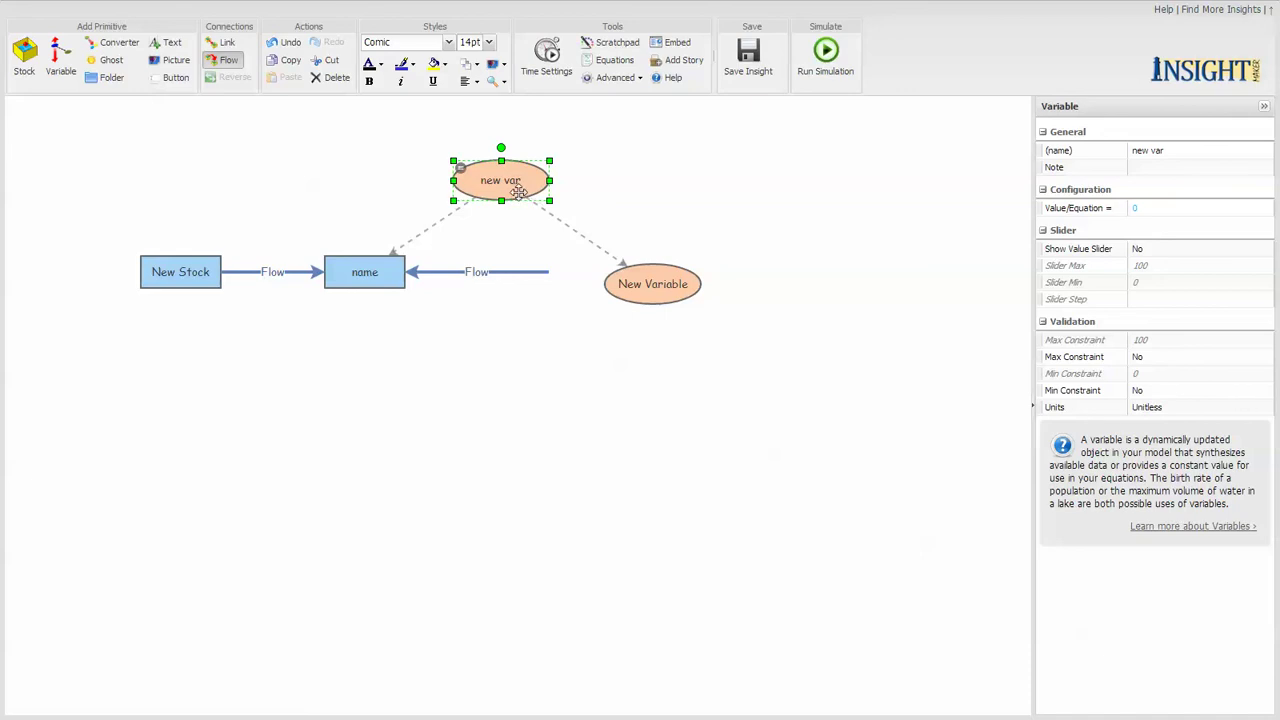
Display New Variable as a left-arrow image
{"action": "left_click", "coordinate": [504, 65]}
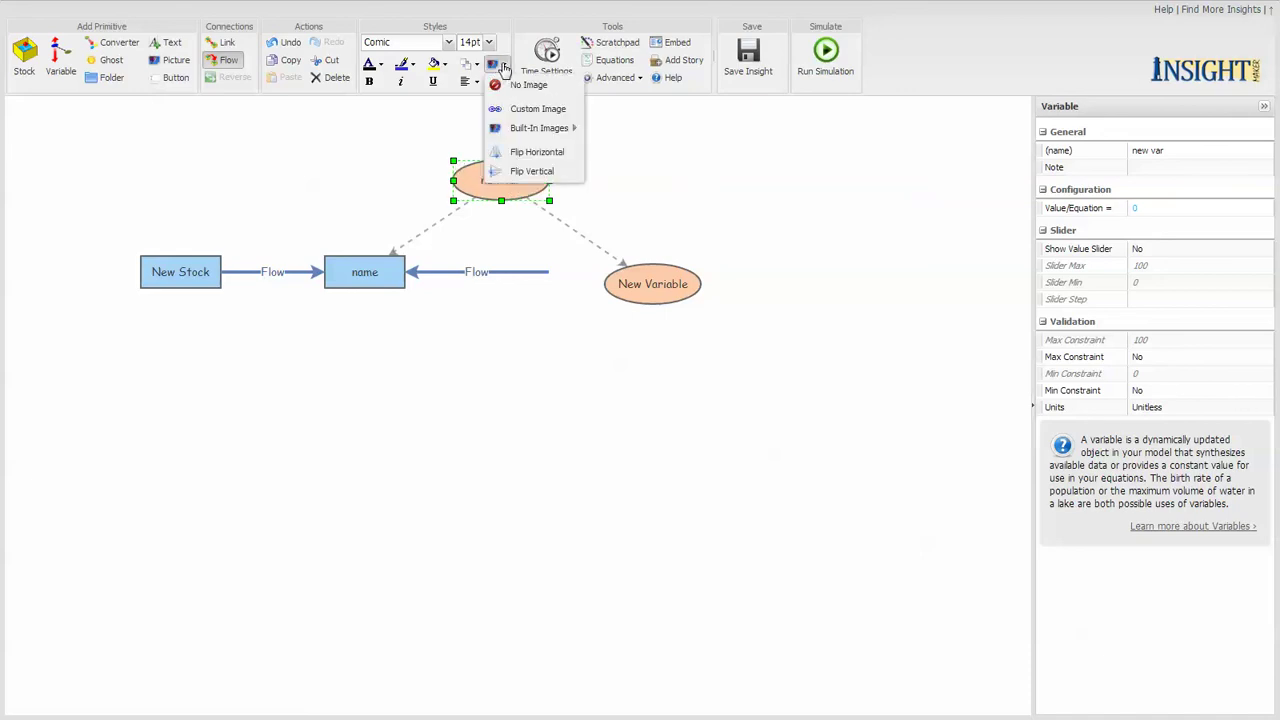
{"action": "mouse_move", "coordinate": [540, 130]}
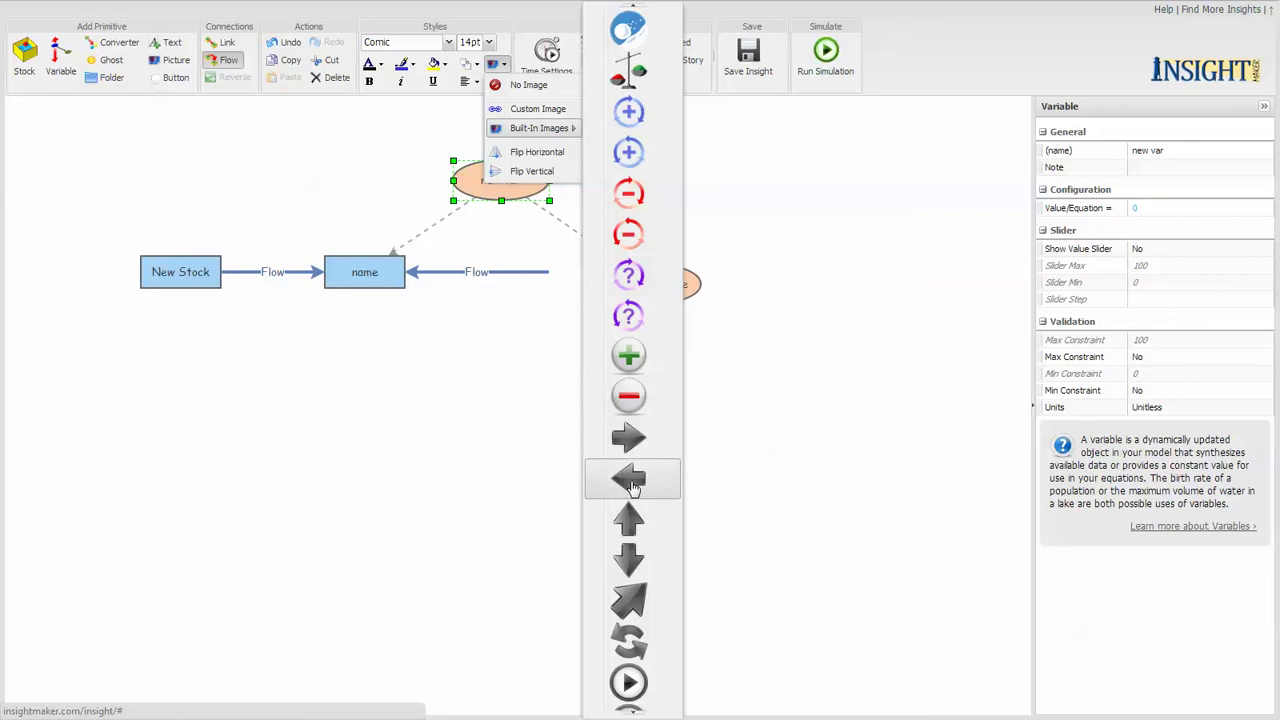
{"action": "left_click", "coordinate": [630, 483]}
{"action": "left_click", "coordinate": [731, 251]}
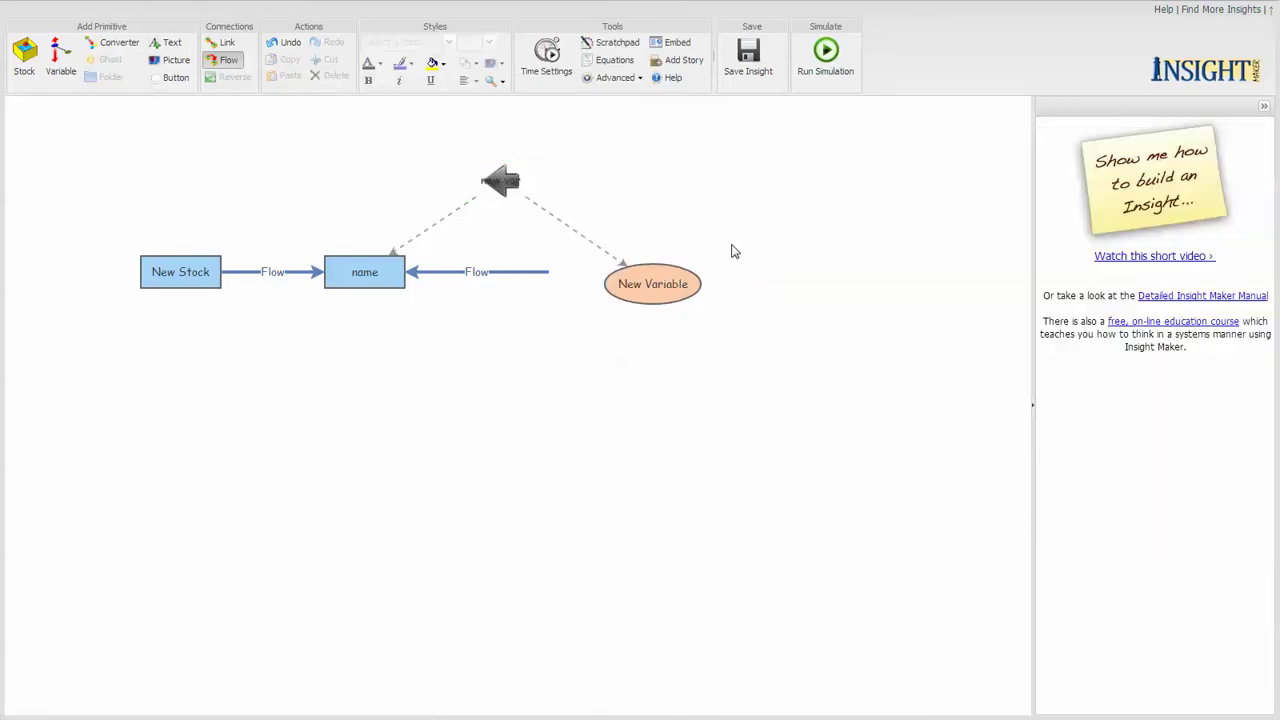
Narrow the arrow-image variable's box, then bring up the Simulation Time Settings
{"action": "left_click", "coordinate": [494, 196]}
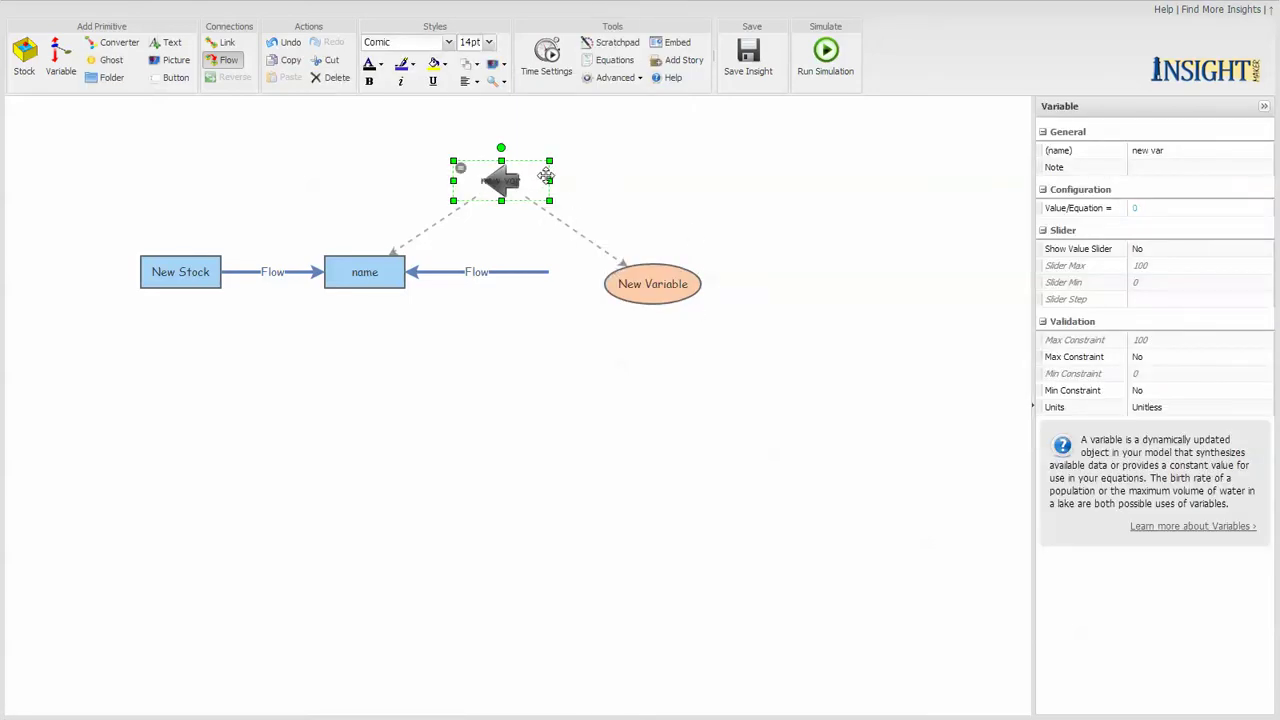
{"action": "left_click_drag", "start_coordinate": [551, 181], "coordinate": [531, 181]}
{"action": "left_click", "coordinate": [635, 152]}
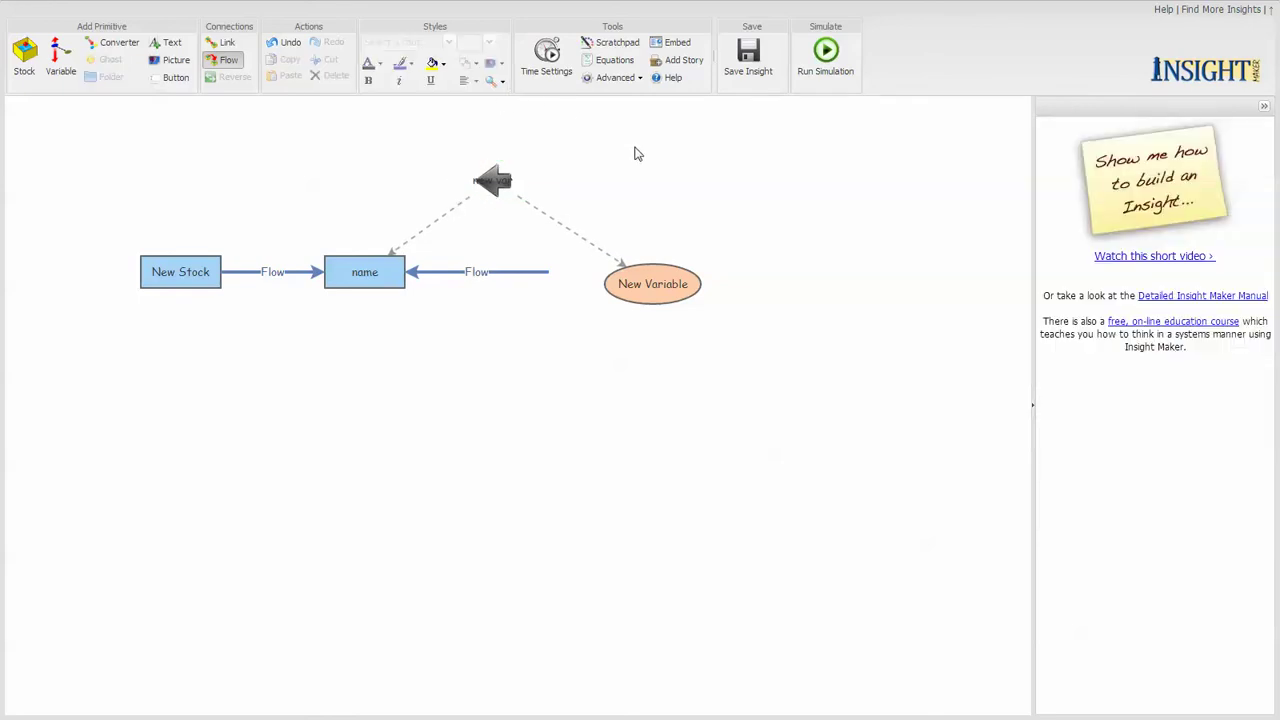
{"action": "left_click", "coordinate": [546, 55]}
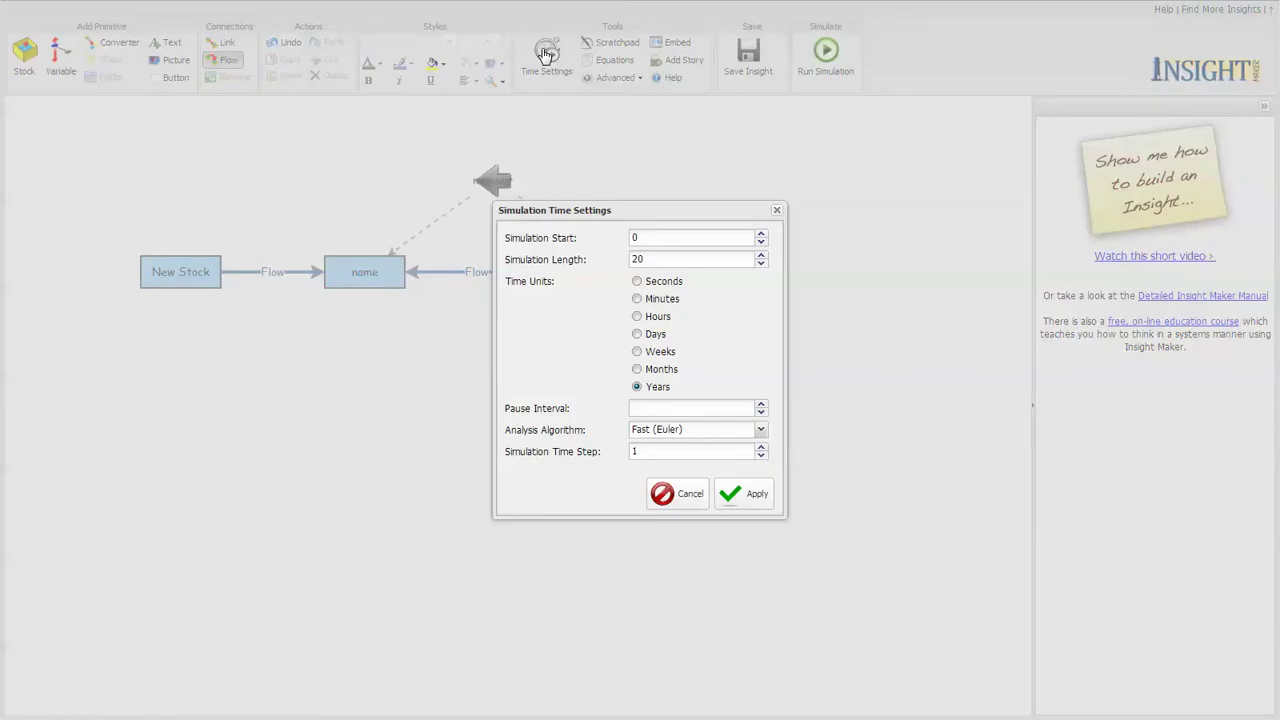
Cancel the time settings, keeping start 0, length 20 Years, Euler, step 1
{"action": "left_click", "coordinate": [681, 500]}
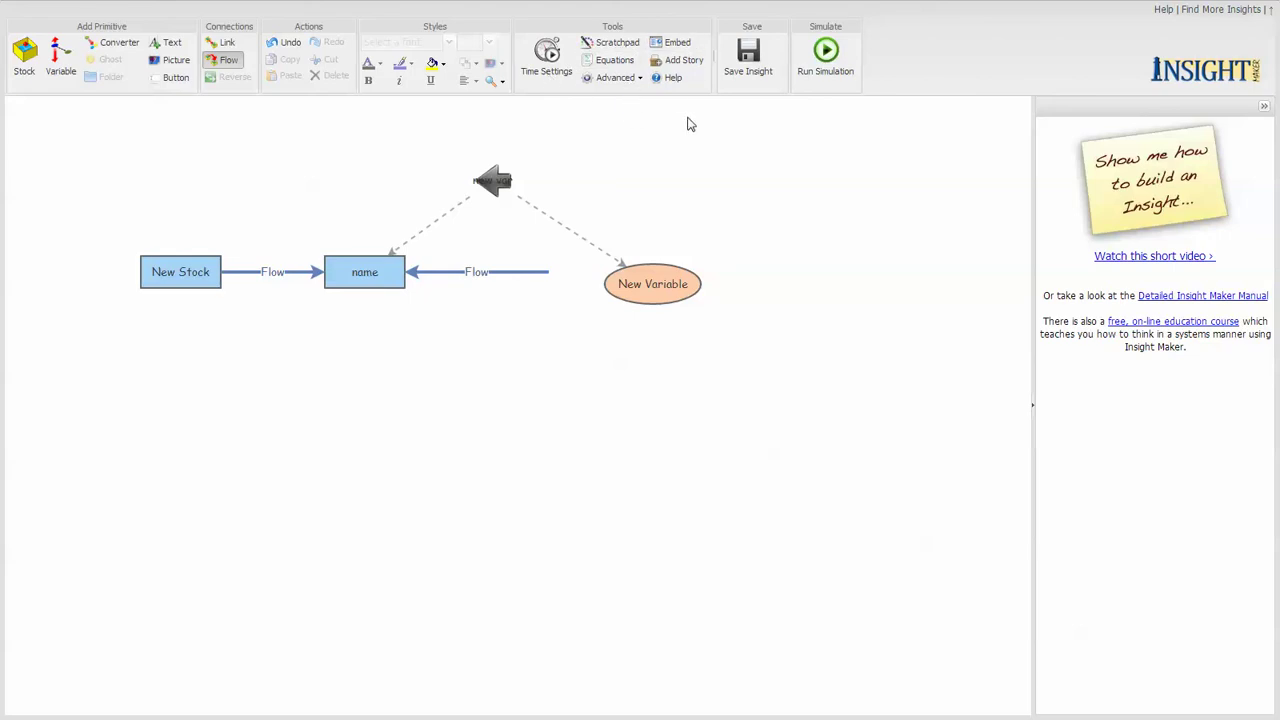
Try Embed, then dismiss the warning that the insight must be saved first
{"action": "left_click", "coordinate": [680, 44]}
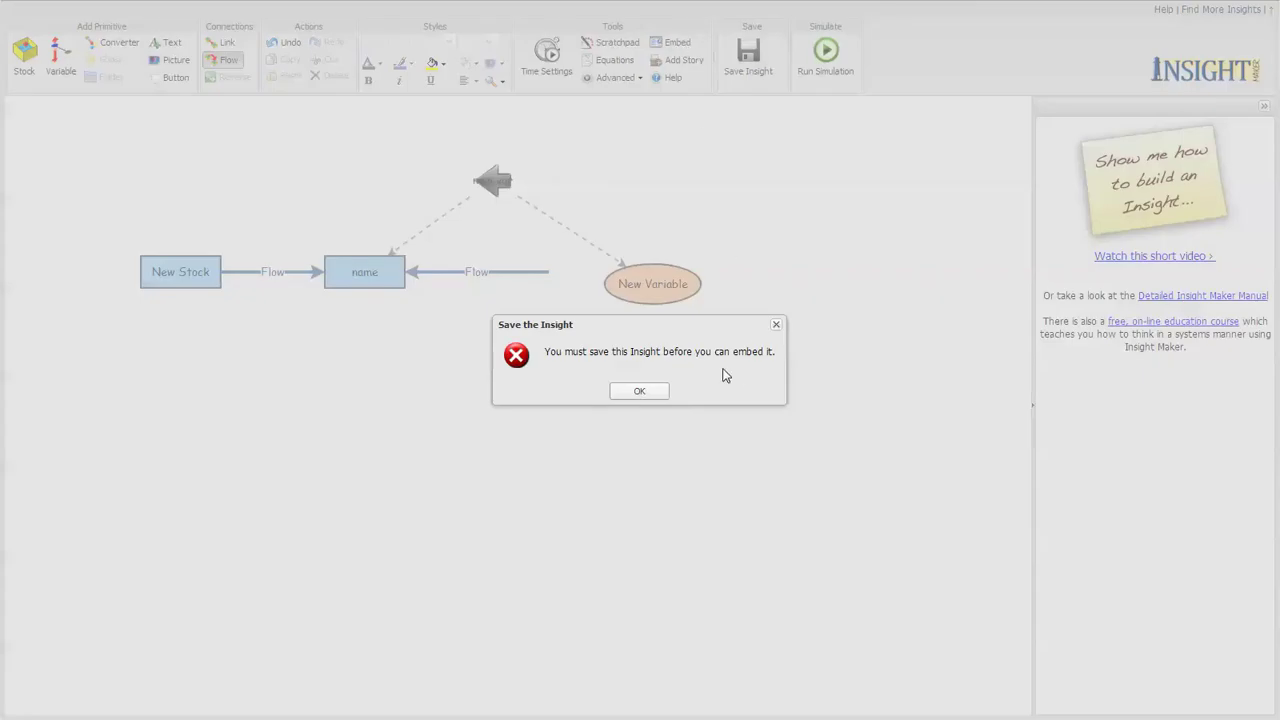
{"action": "left_click", "coordinate": [776, 324]}
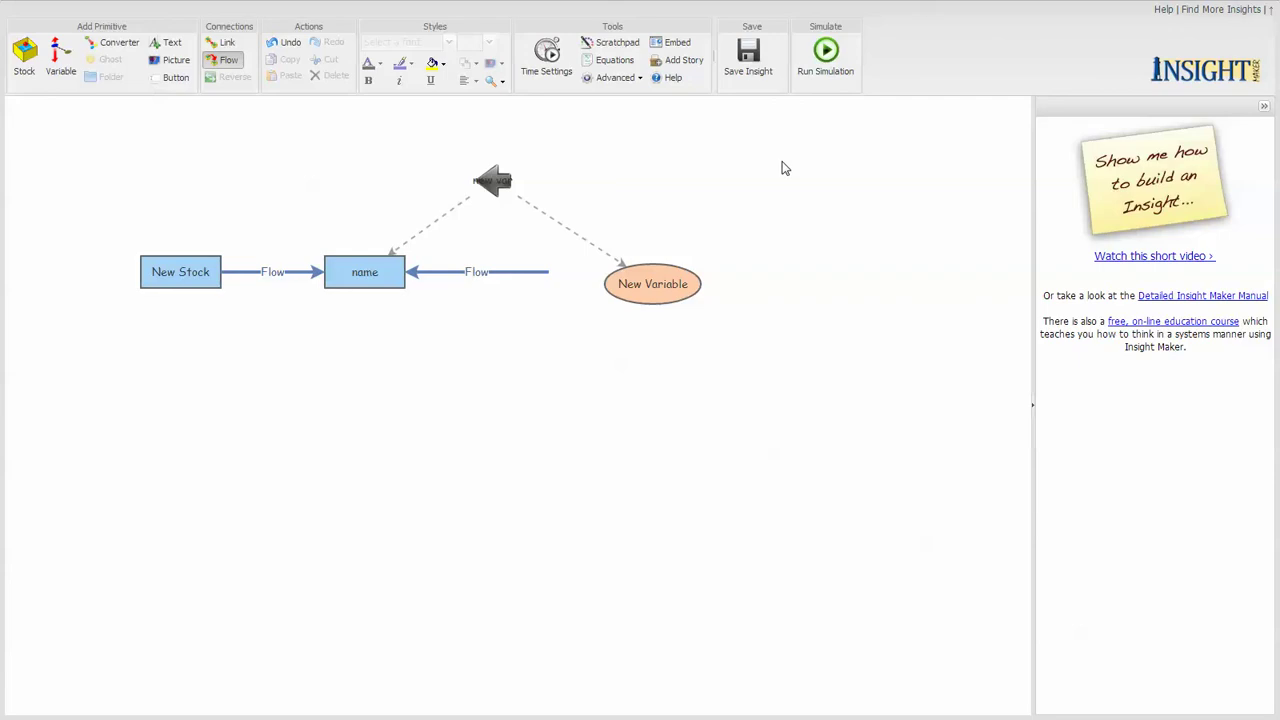
Open the Save Insight form with title Untitled Insight, then cancel without saving
{"action": "left_click", "coordinate": [748, 56]}
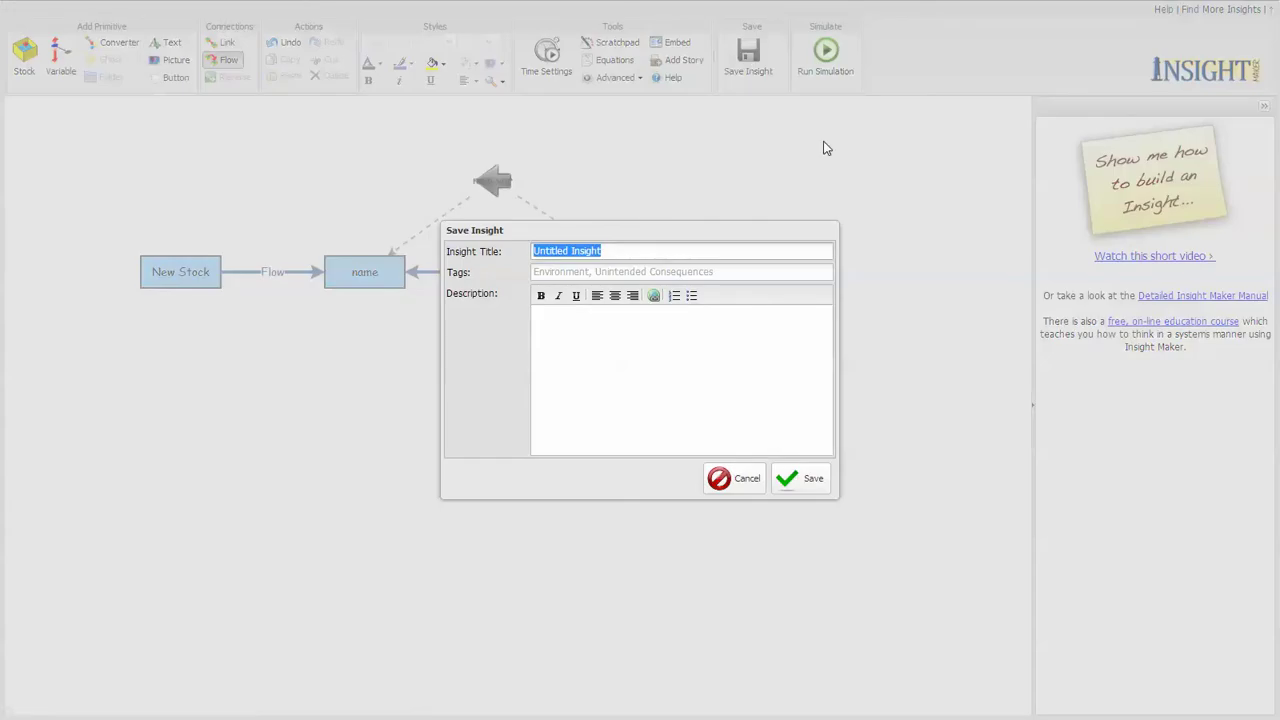
{"action": "left_click", "coordinate": [640, 258]}
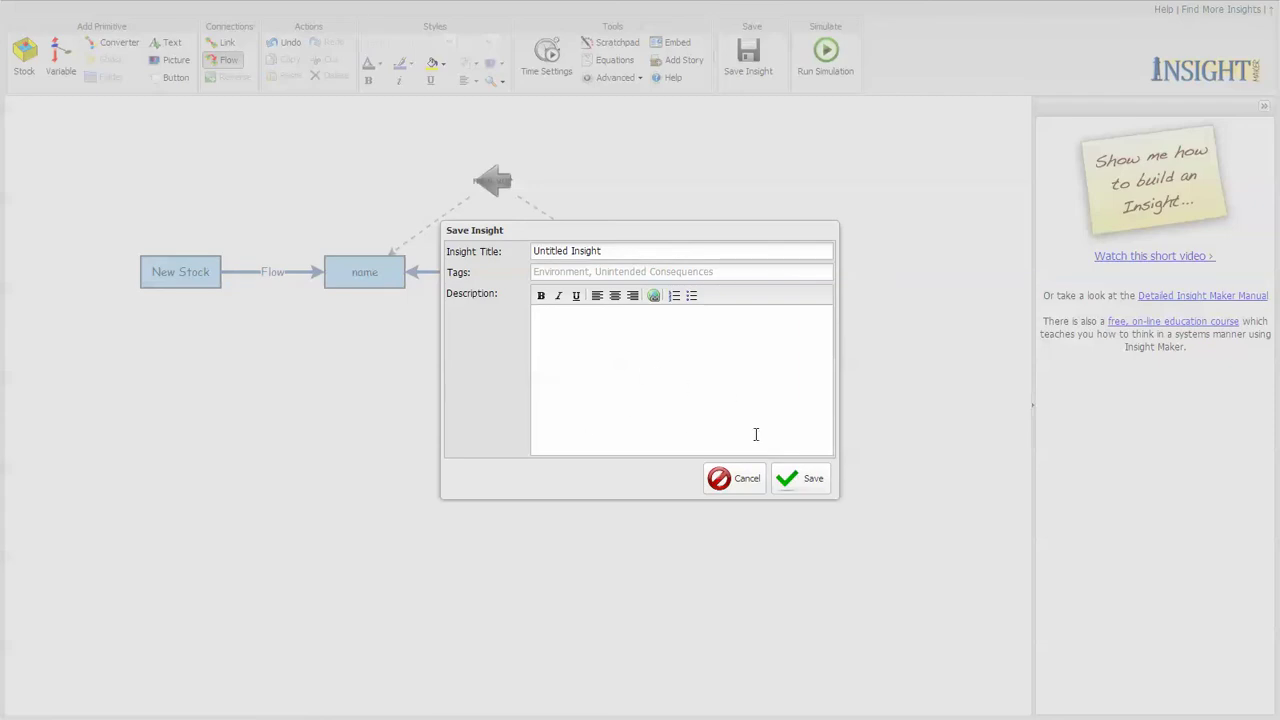
{"action": "left_click", "coordinate": [745, 480]}
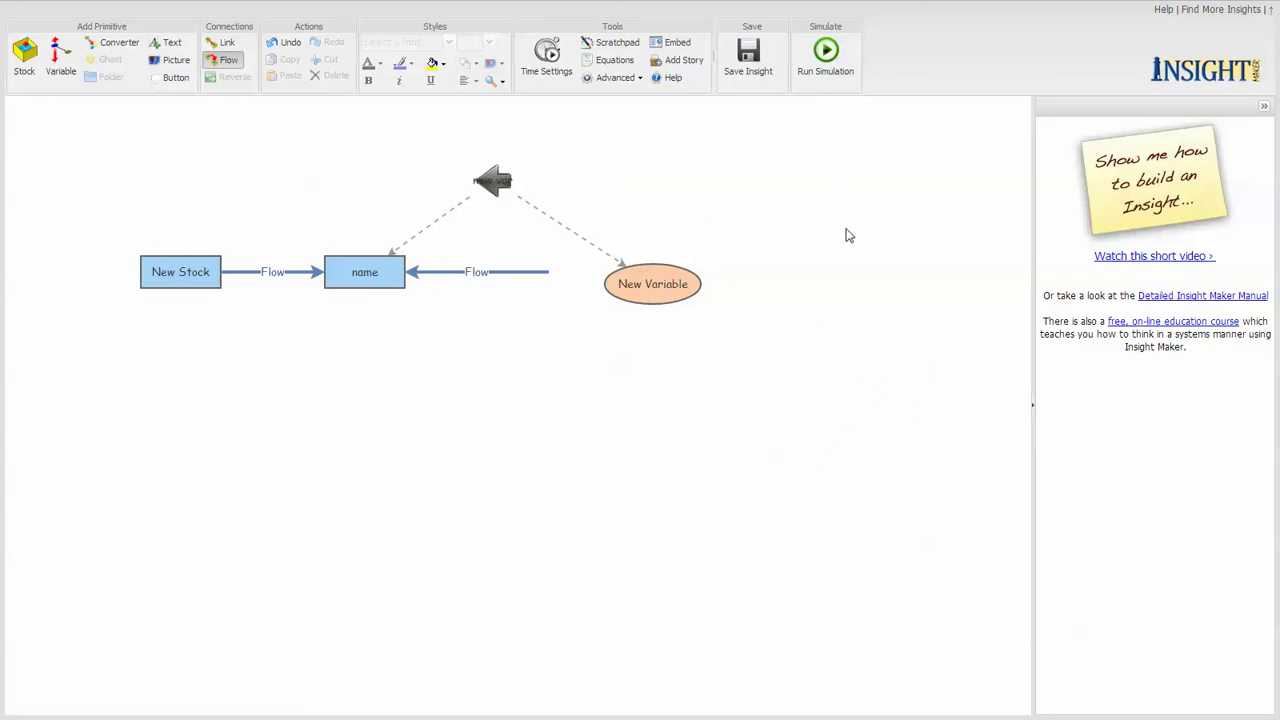
{"action": "left_click", "coordinate": [1151, 257]}
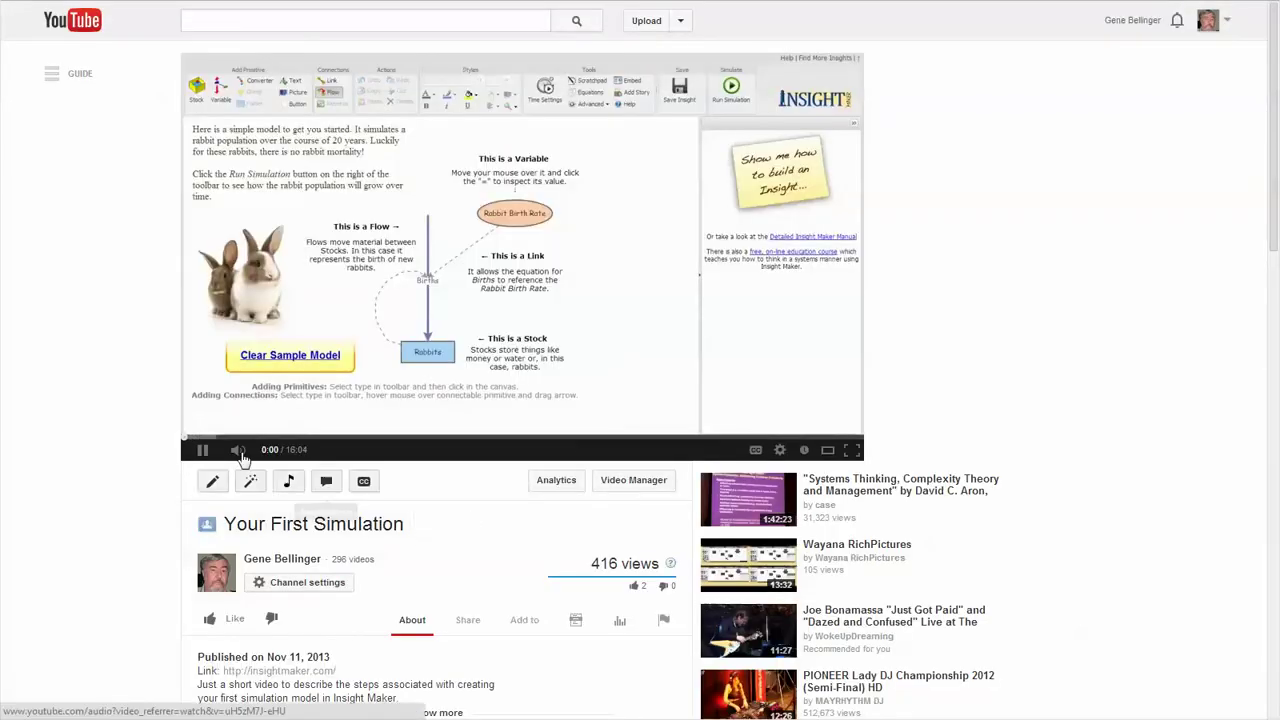
{"action": "left_click", "coordinate": [202, 450]}
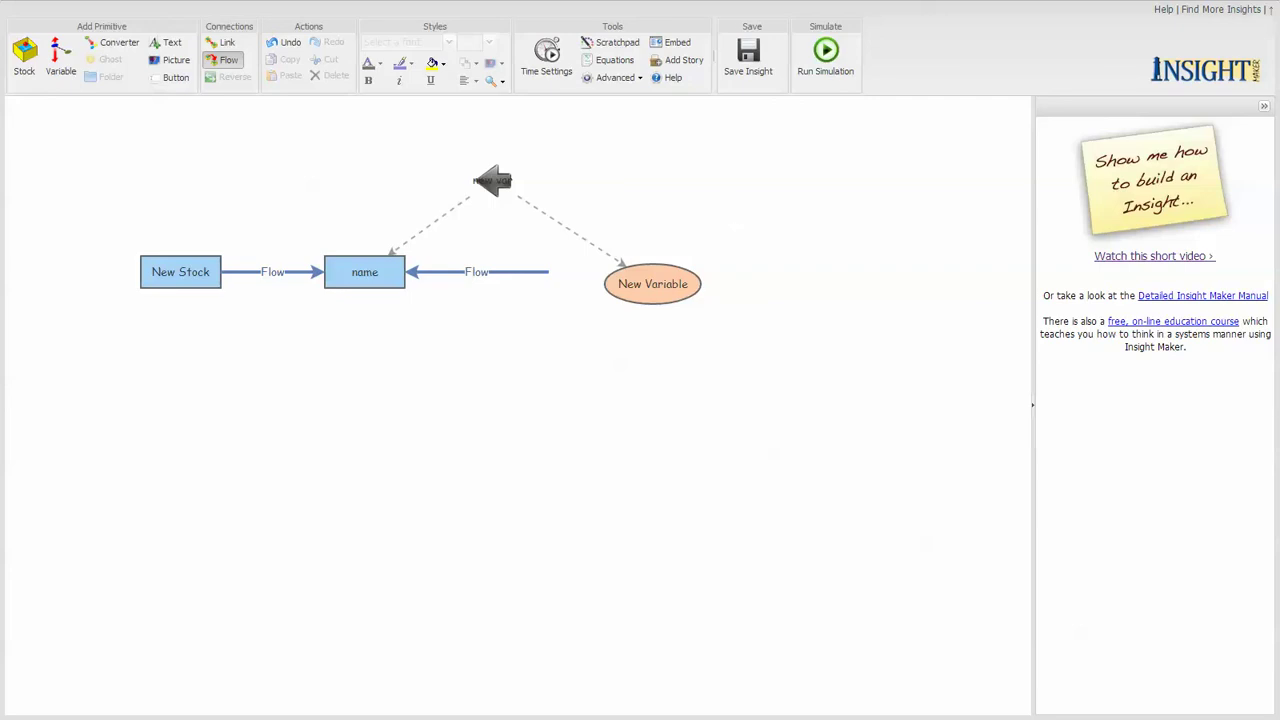
Leave the unsaved model for the home page and open the Moose and Wolves insight
{"action": "left_click", "coordinate": [1190, 72]}
{"action": "left_click", "coordinate": [624, 103]}
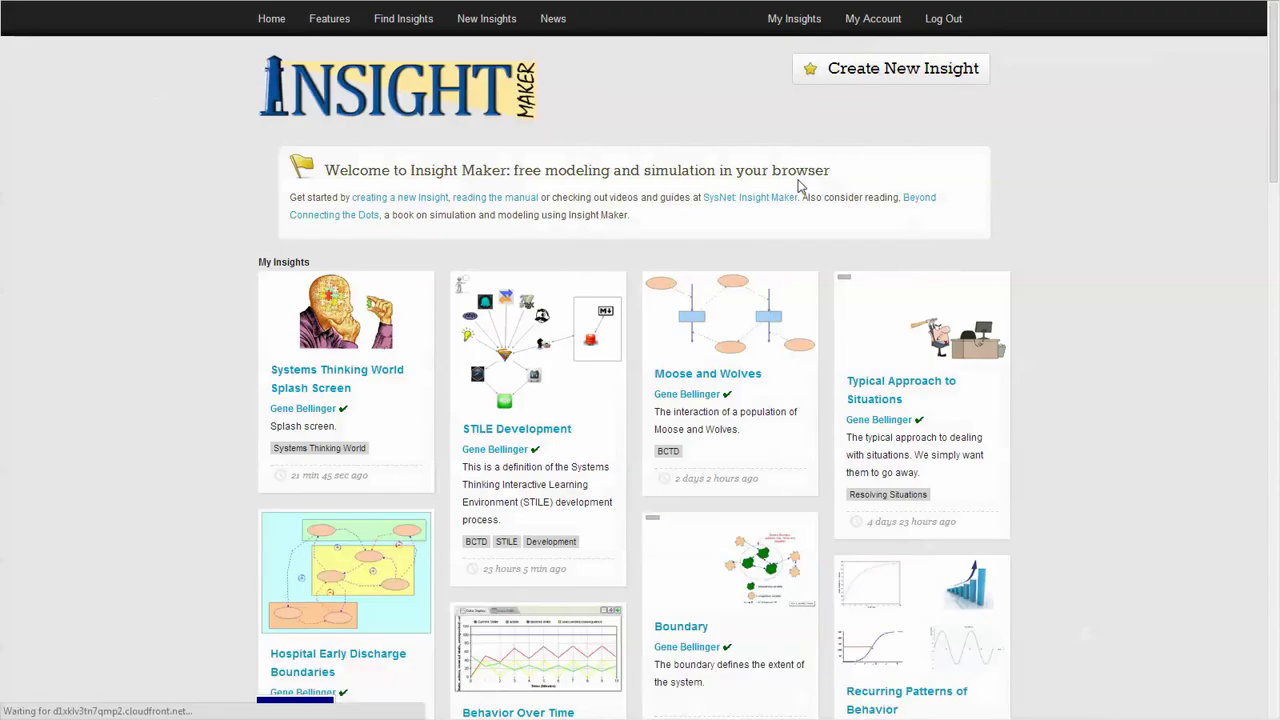
{"action": "left_click", "coordinate": [735, 319]}
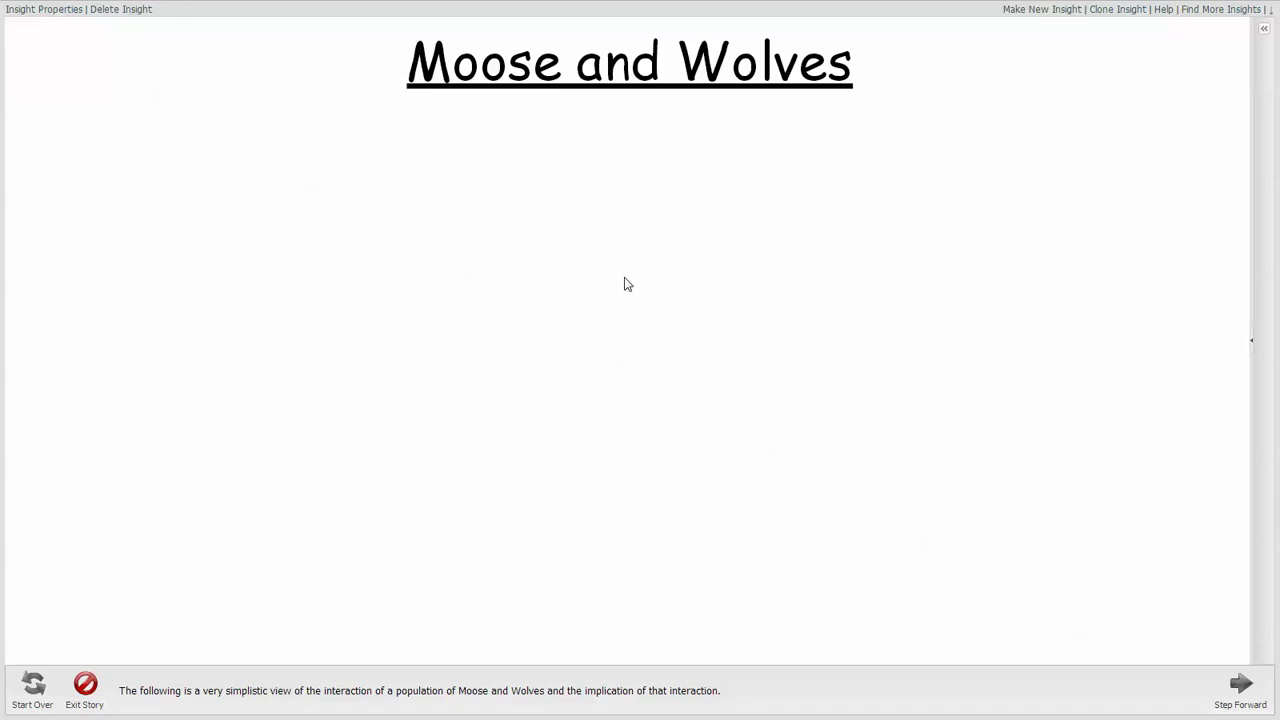
Advance the story to the Wolves simulation results, close them, and exit the story
{"action": "left_click", "coordinate": [1242, 685]}
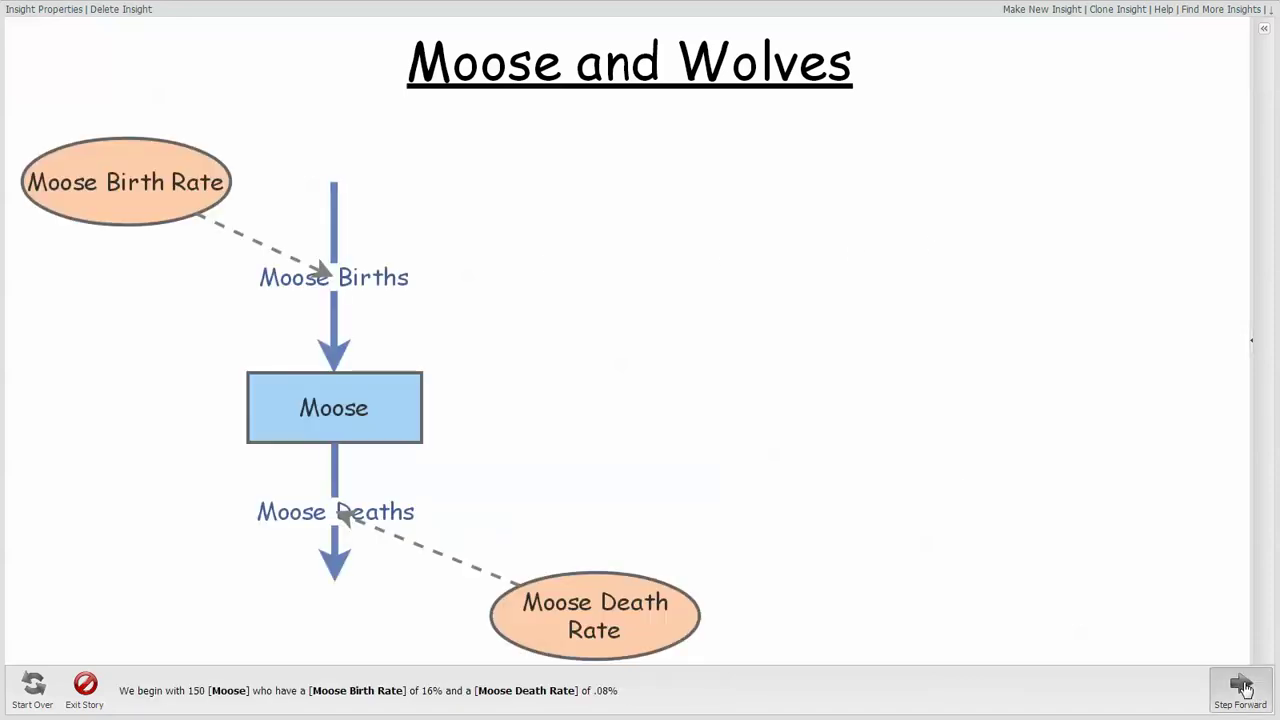
{"action": "left_click", "coordinate": [1242, 685]}
{"action": "left_click", "coordinate": [1242, 685]}
{"action": "left_click", "coordinate": [1242, 685]}
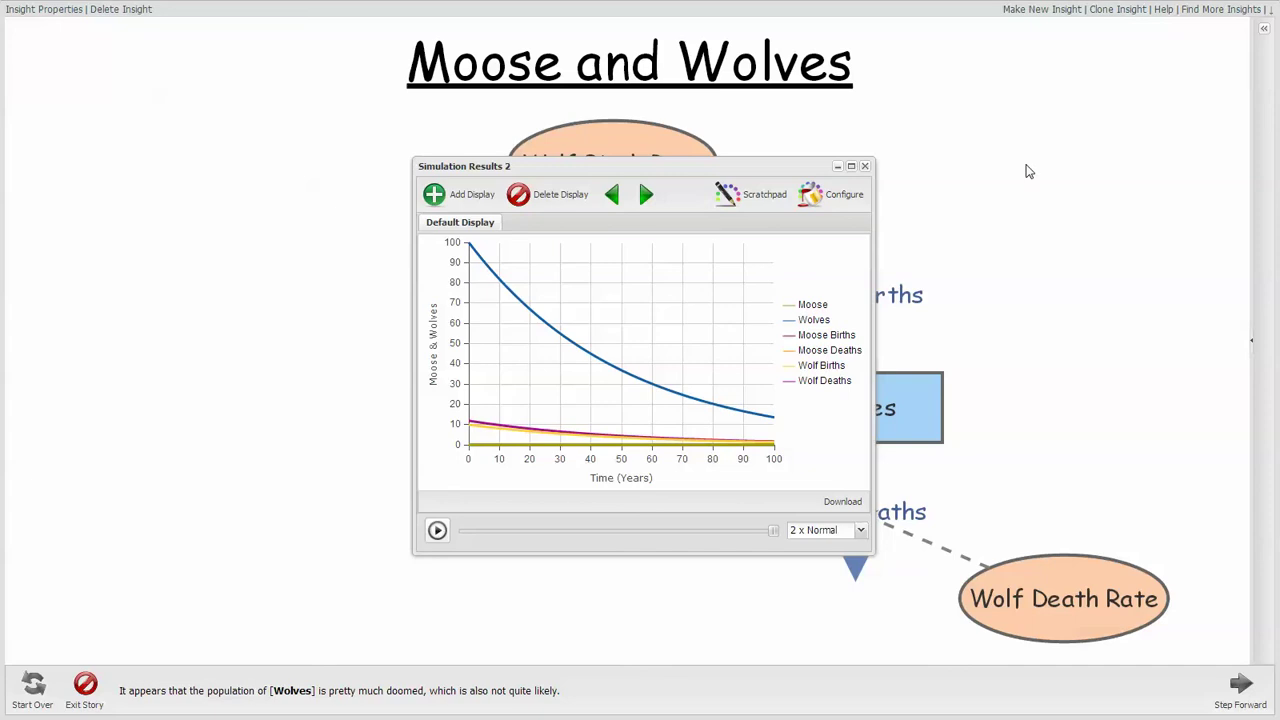
{"action": "left_click", "coordinate": [865, 166]}
{"action": "left_click", "coordinate": [100, 670]}
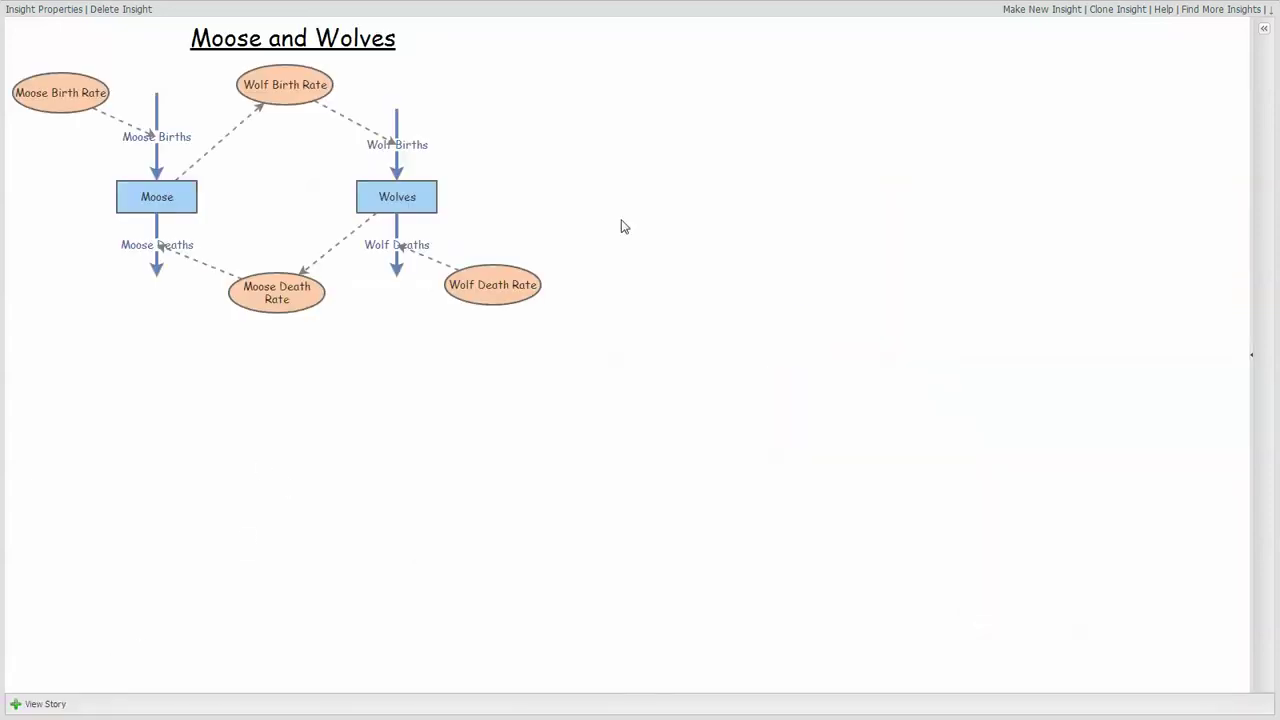
Expand the description panel with parameter sliders and reveal the ribbon toolbar
{"action": "left_click", "coordinate": [1264, 28]}
{"action": "left_click", "coordinate": [1267, 10]}
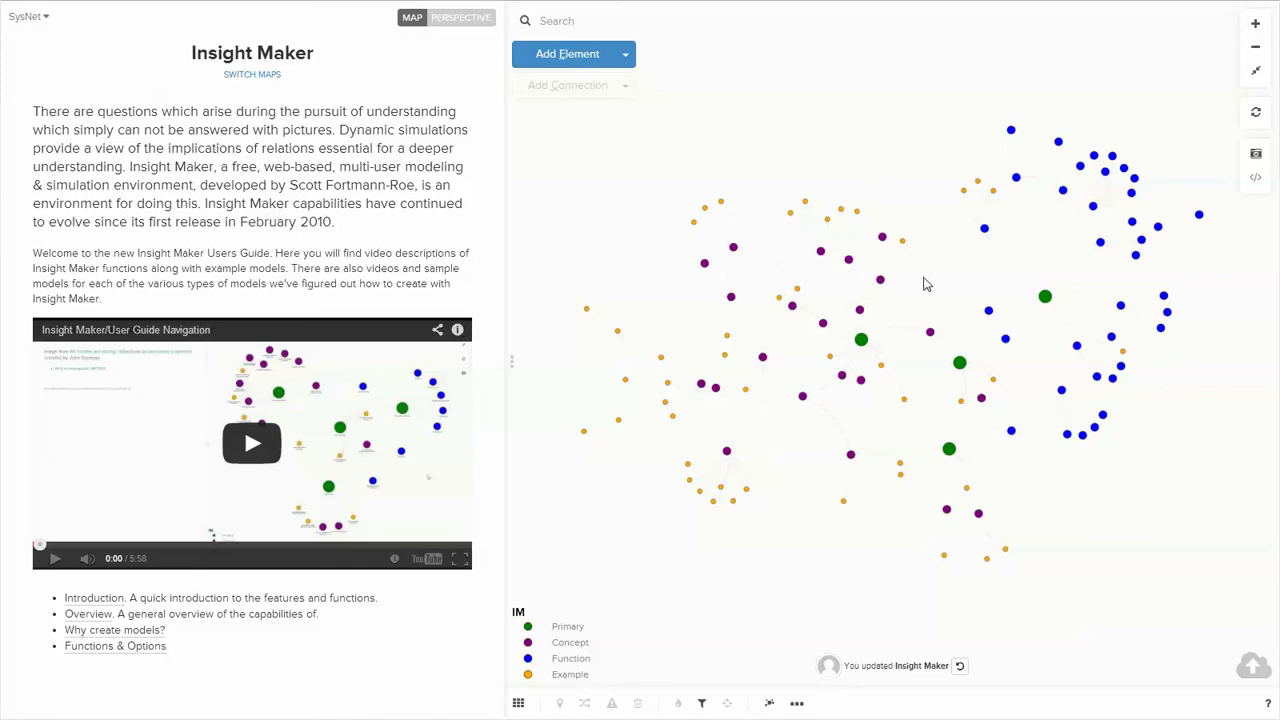
{"action": "left_click_drag", "start_coordinate": [966, 287], "coordinate": [908, 274]}
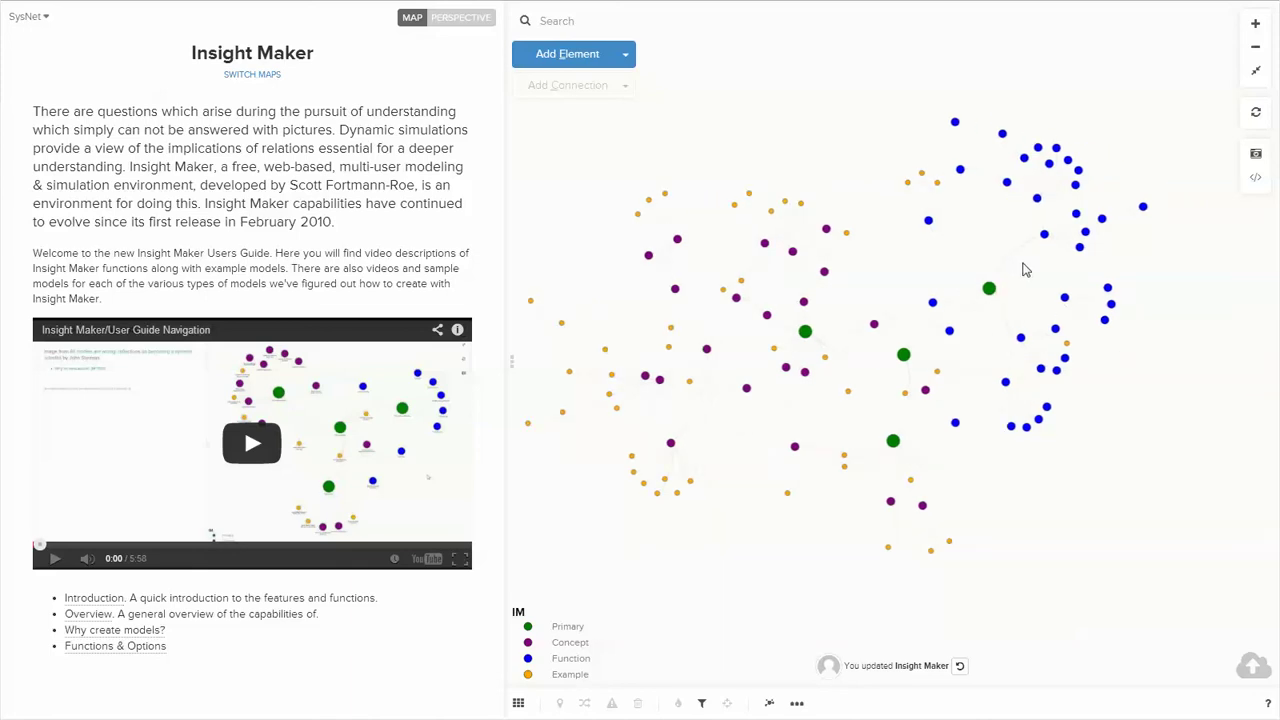
{"action": "scroll", "coordinate": [1023, 271], "scroll_direction": "up", "scroll_amount": 5}
{"action": "scroll", "coordinate": [1168, 357], "scroll_direction": "up", "scroll_amount": 1}
{"action": "scroll", "coordinate": [1051, 346], "scroll_direction": "down", "scroll_amount": 1}
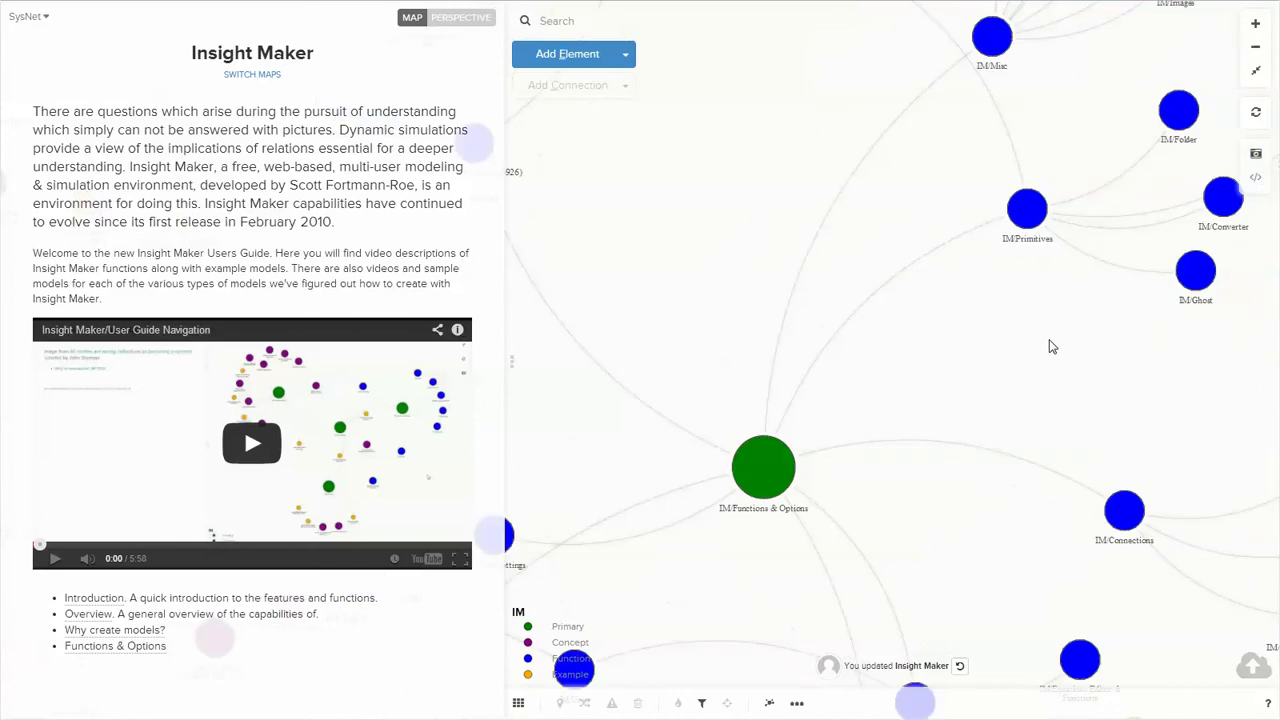
{"action": "left_click_drag", "start_coordinate": [1066, 329], "coordinate": [863, 485]}
{"action": "left_click_drag", "start_coordinate": [1100, 97], "coordinate": [1147, 240]}
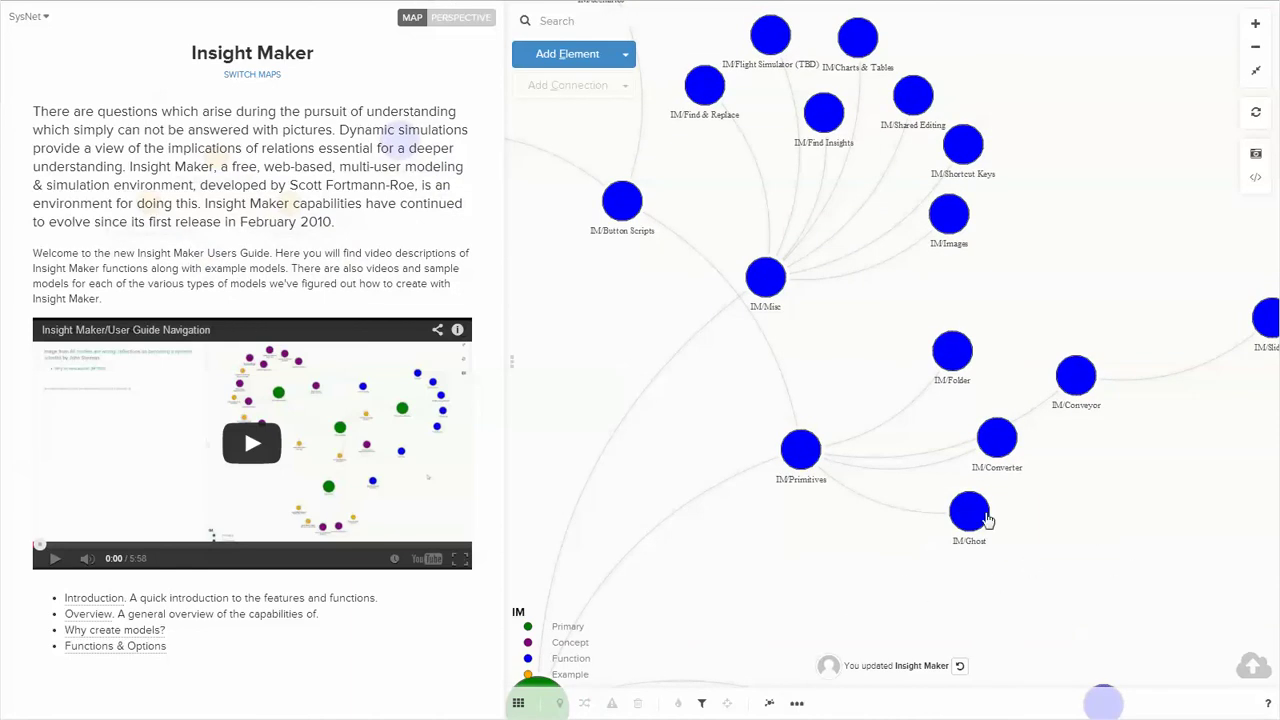
{"action": "left_click", "coordinate": [969, 510]}
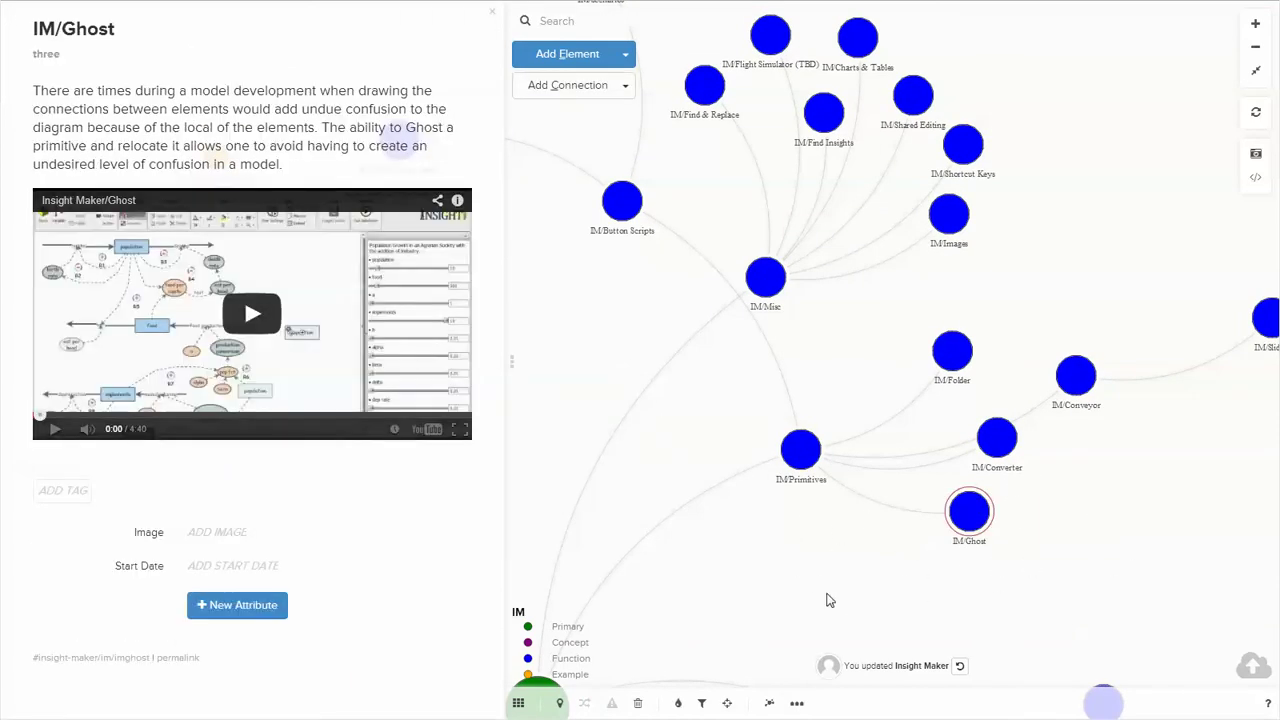
{"action": "left_click_drag", "start_coordinate": [1070, 480], "coordinate": [923, 451]}
{"action": "left_click", "coordinate": [851, 414]}
{"action": "left_click_drag", "start_coordinate": [1029, 503], "coordinate": [1048, 222]}
{"action": "left_click", "coordinate": [967, 558]}
{"action": "left_click", "coordinate": [980, 400]}
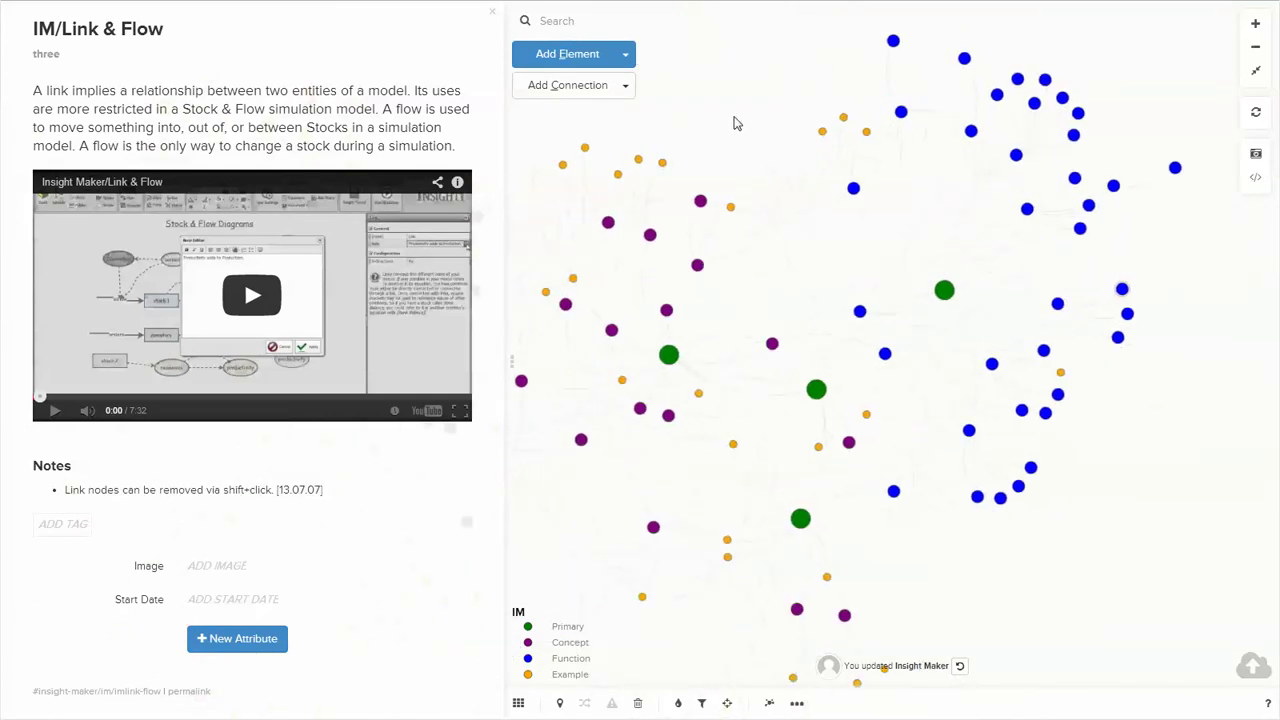
{"action": "left_click", "coordinate": [735, 122]}
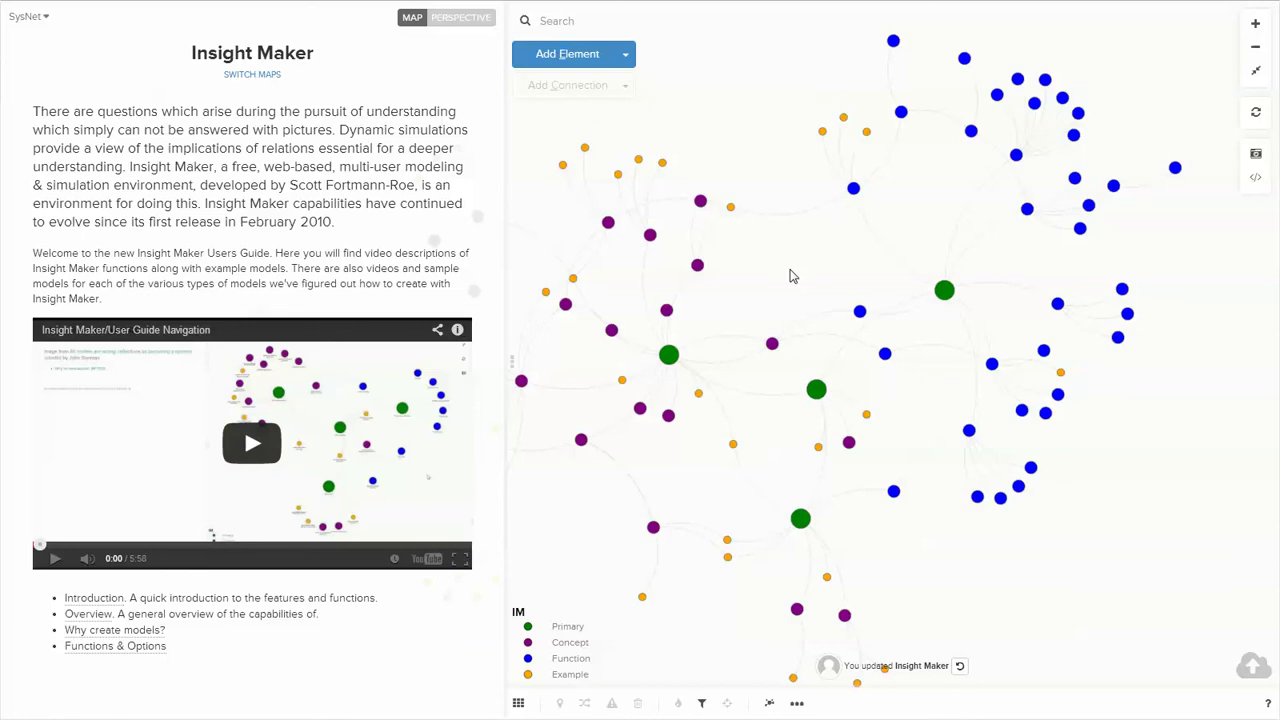
{"action": "left_click_drag", "start_coordinate": [797, 277], "coordinate": [857, 279]}
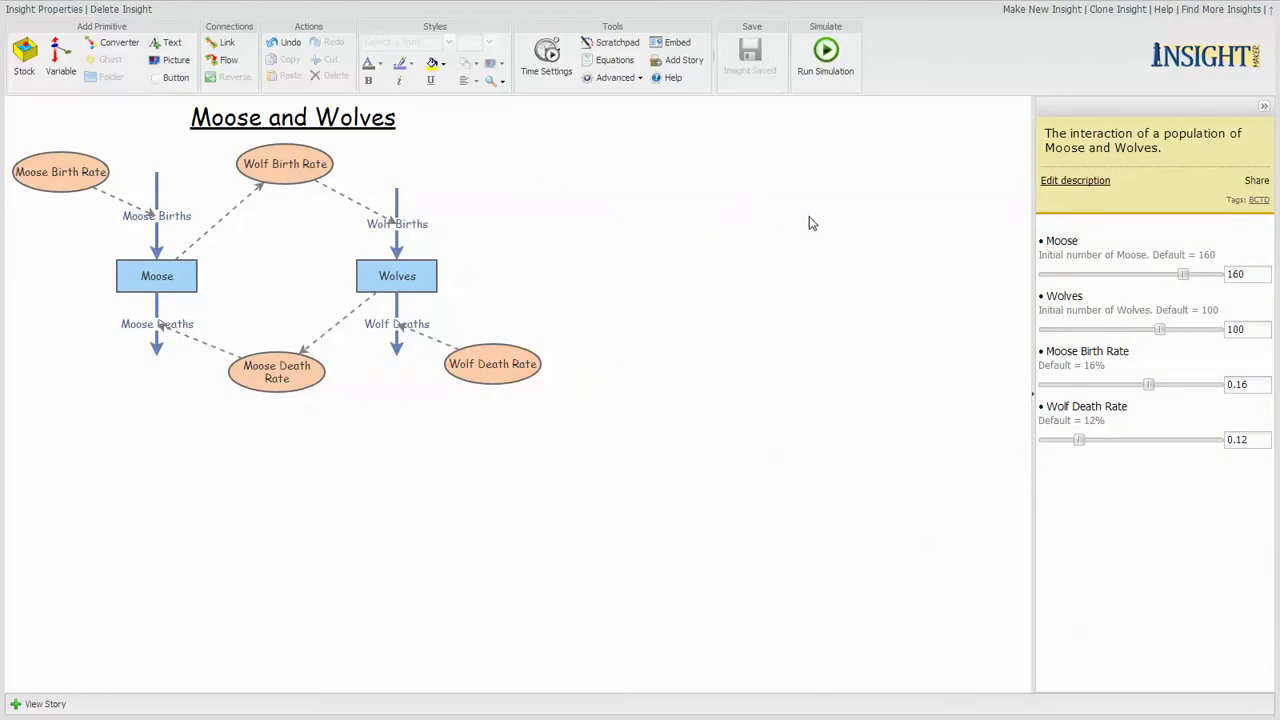
Return to the Insight Maker home page via the logo
{"action": "left_click", "coordinate": [1210, 55]}
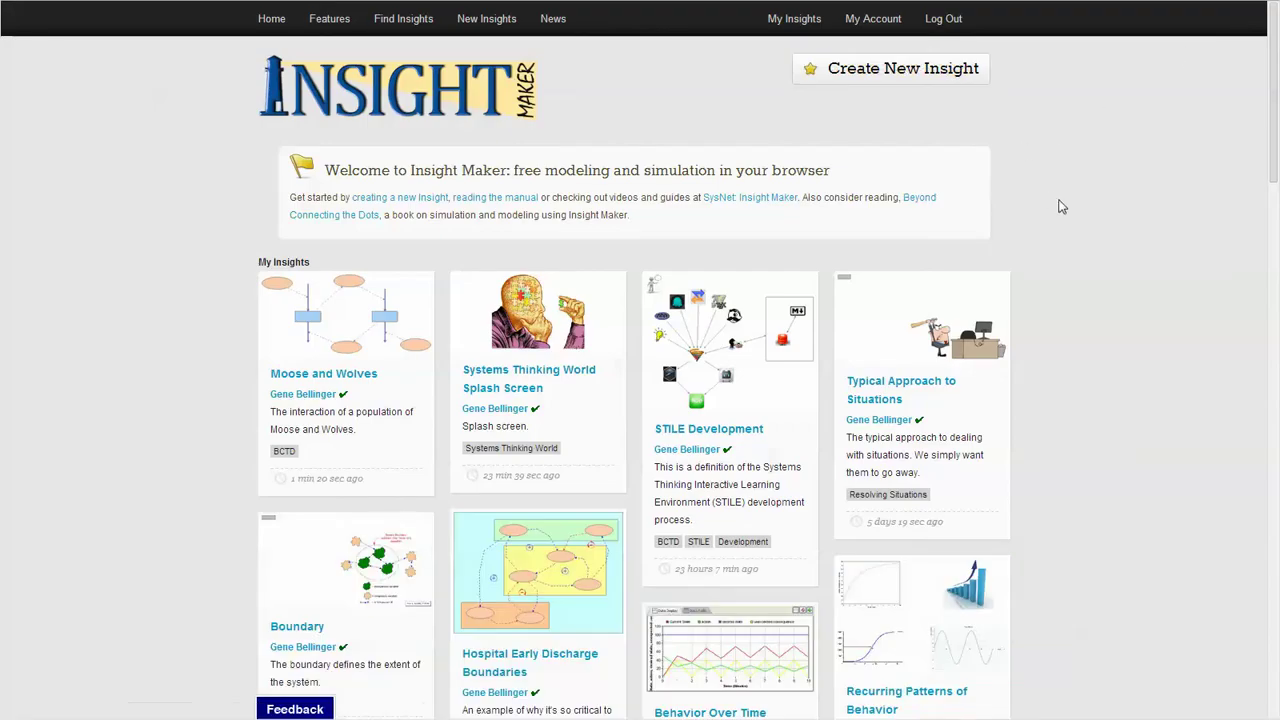